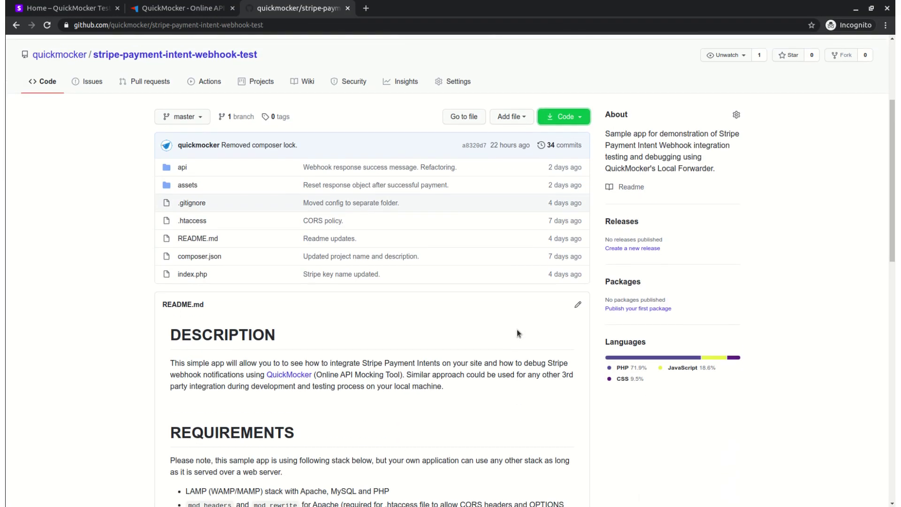
pyautogui.scroll(2, 516, 329)
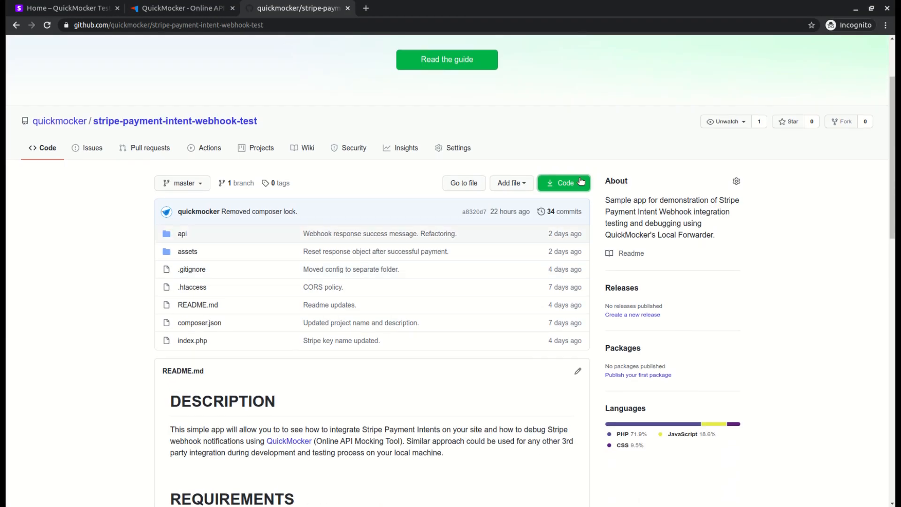
# Copy the repository's HTTPS clone URL from GitHub and switch to the terminal.
pyautogui.click(564, 183)
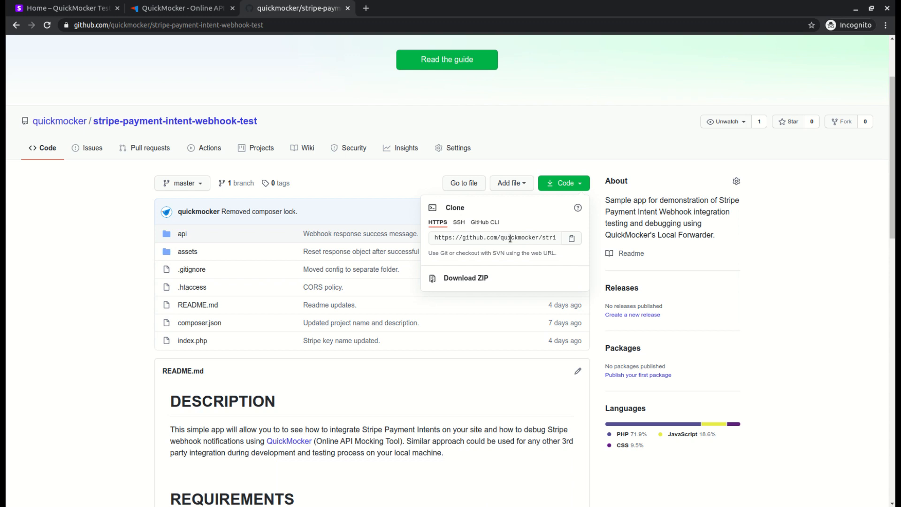
pyautogui.click(509, 238)
pyautogui.hotkey('ctrl', 'c')
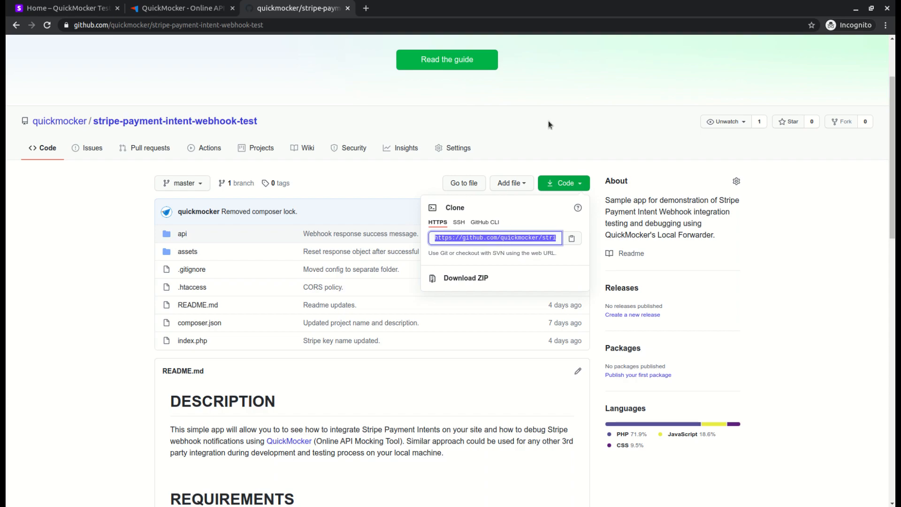
pyautogui.click(549, 121)
pyautogui.hotkey('alt', 'Tab')
pyautogui.write('cd /var/www/html/')
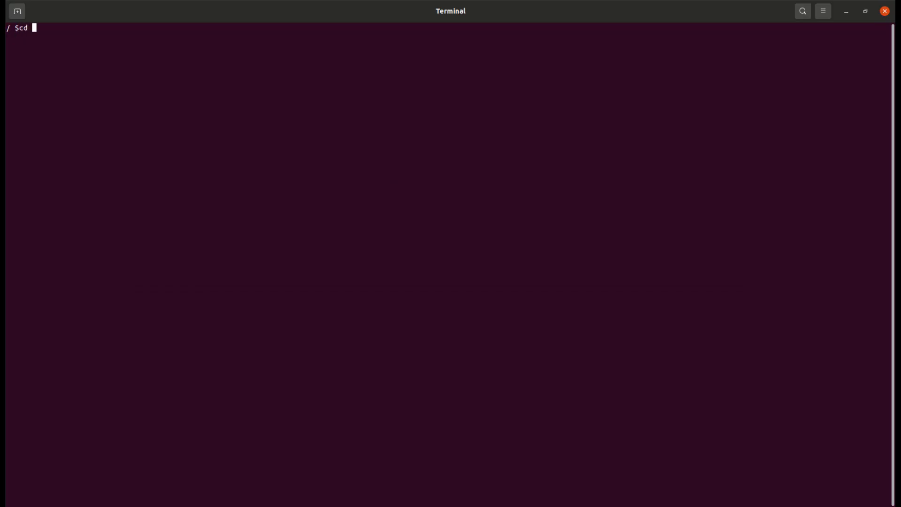
# In /var/www/html, git clone the pasted repository URL into the current folder and run composer install.
pyautogui.press('Return')
pyautogui.write('git clo')
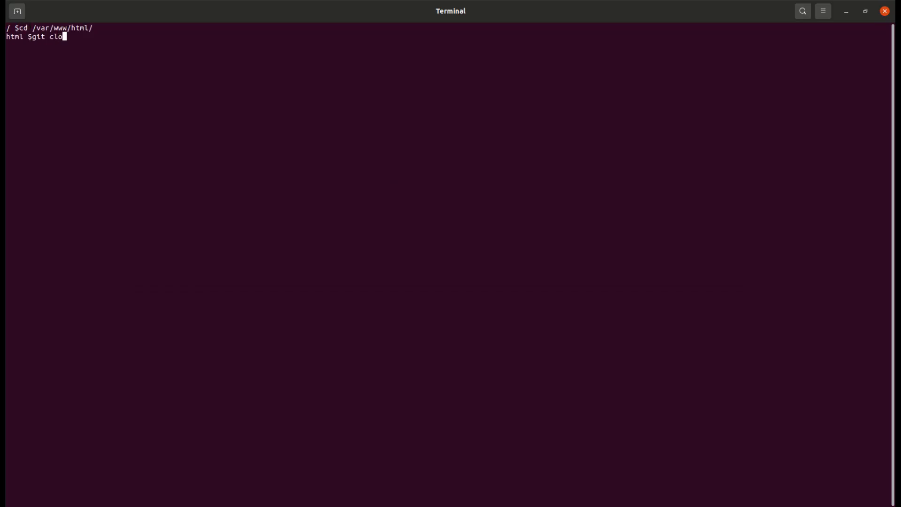
pyautogui.write('ne')
pyautogui.hotkey('ctrl', 'shift', 'v')
pyautogui.write('.')
pyautogui.press('Return')
pyautogui.write('compo')
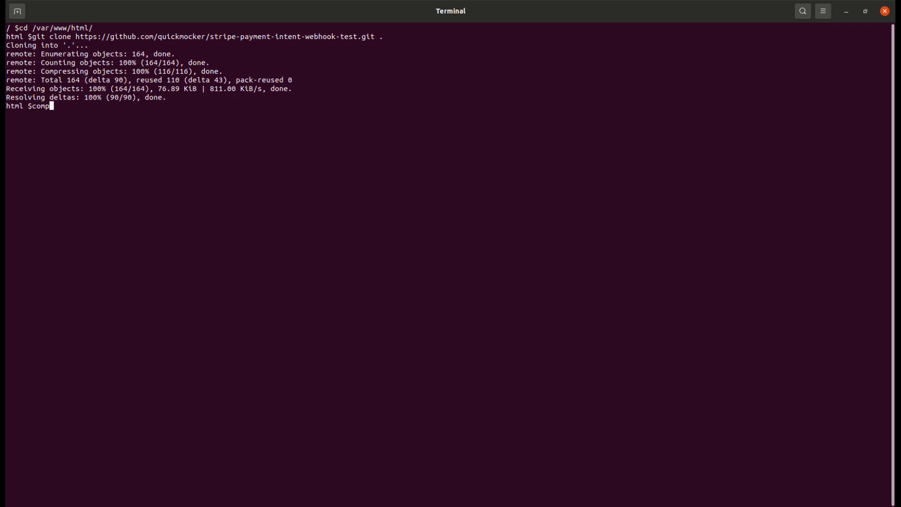
pyautogui.write('ser install')
pyautogui.press('Return')
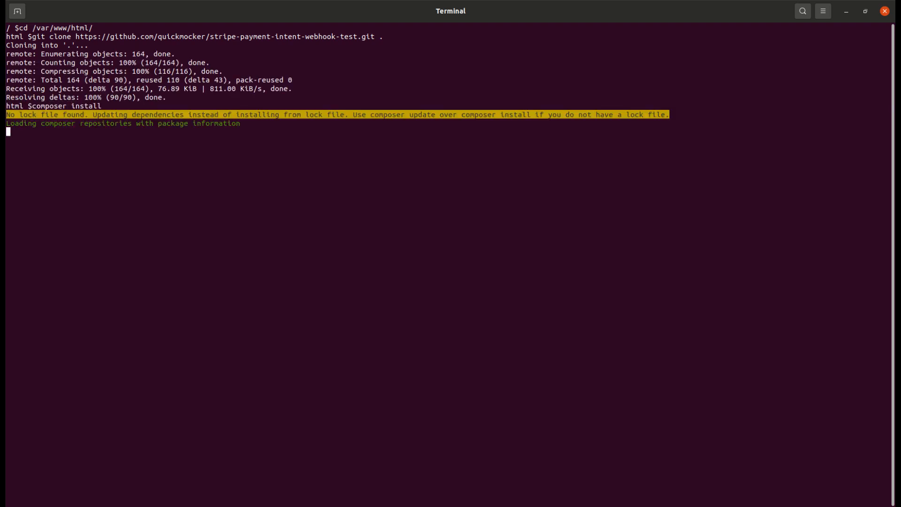
# Duplicate api/config/config-sample.php and rename the copy to config.php.
pyautogui.hotkey('alt', 'Tab')
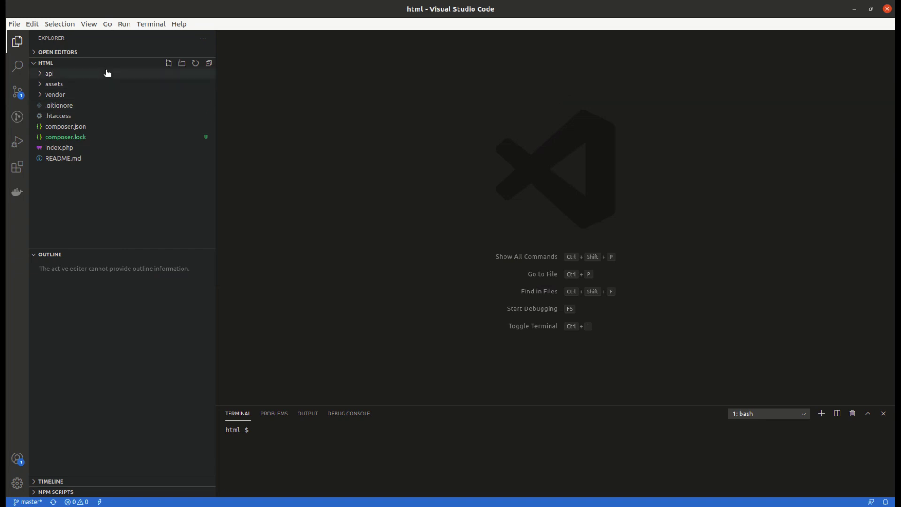
pyautogui.click(107, 73)
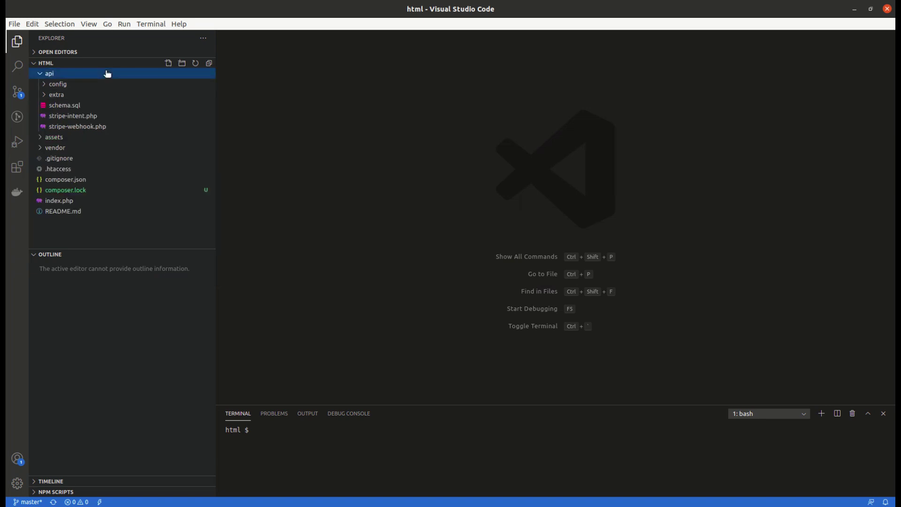
pyautogui.click(78, 83)
pyautogui.hotkey('ctrl', 'v')
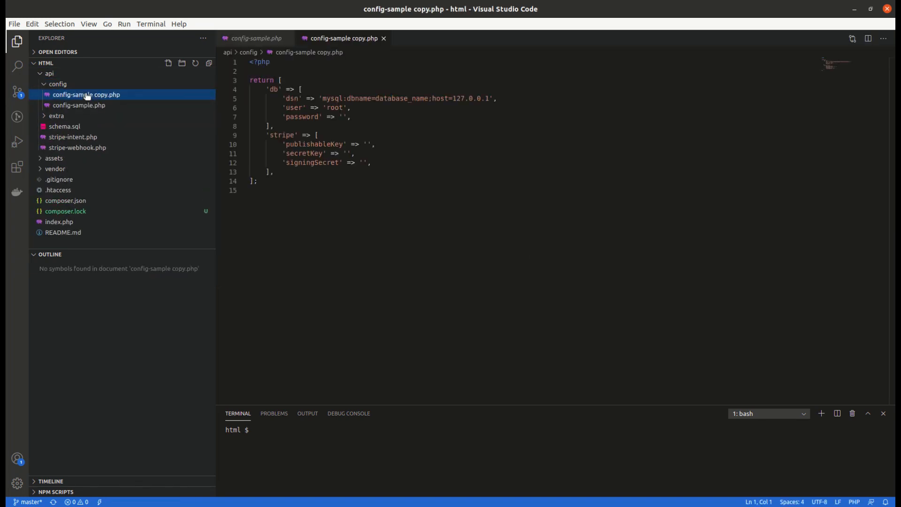
pyautogui.press('F2')
pyautogui.write('config.php')
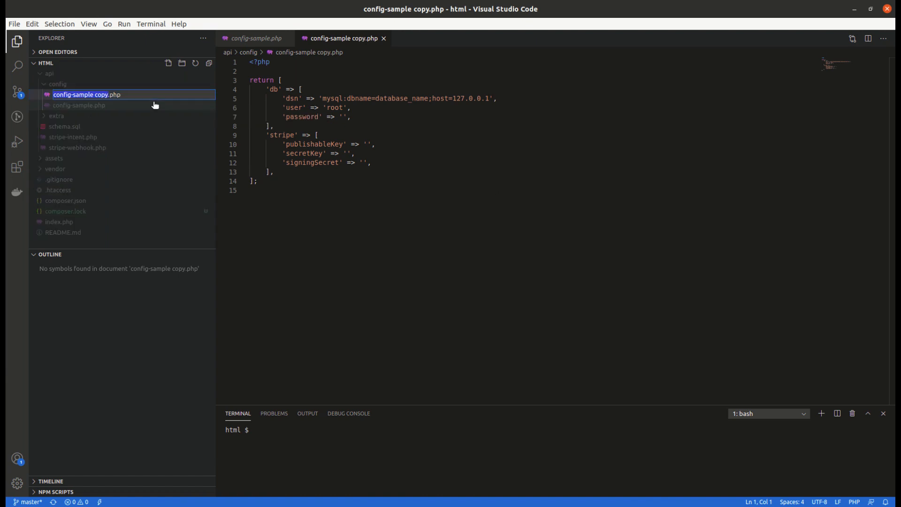
pyautogui.press('Return')
# Set the dsn database name to test, save config.php, and select all SQL in schema.sql.
pyautogui.doubleClick(394, 99)
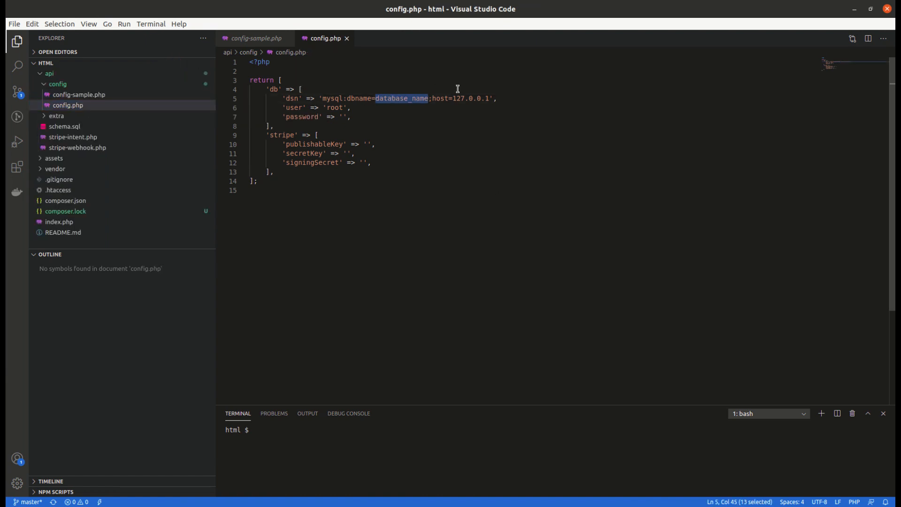
pyautogui.write('test')
pyautogui.hotkey('ctrl', 's')
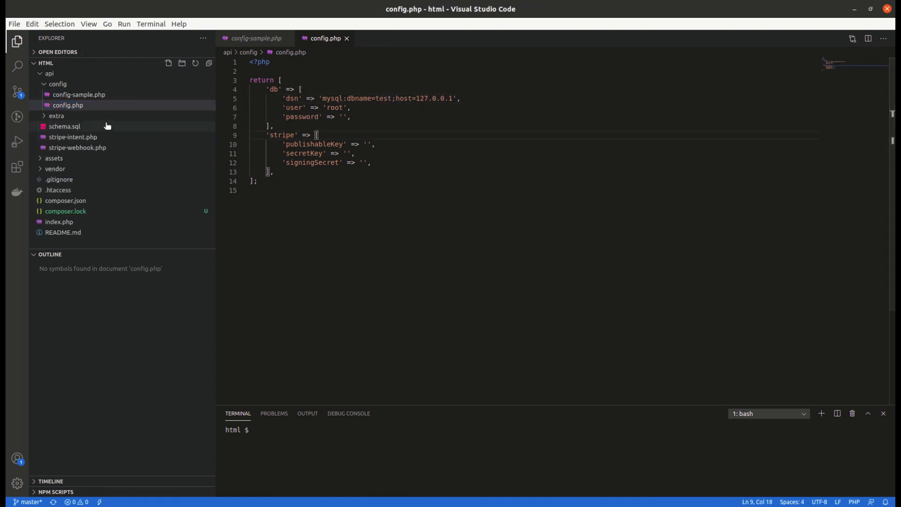
pyautogui.click(65, 126)
pyautogui.hotkey('ctrl', 'a')
# Copy the schema SQL and create a new database named test in DBeaver.
pyautogui.hotkey('ctrl', 'c')
pyautogui.hotkey('alt', 'Tab')
pyautogui.rightClick(61, 134)
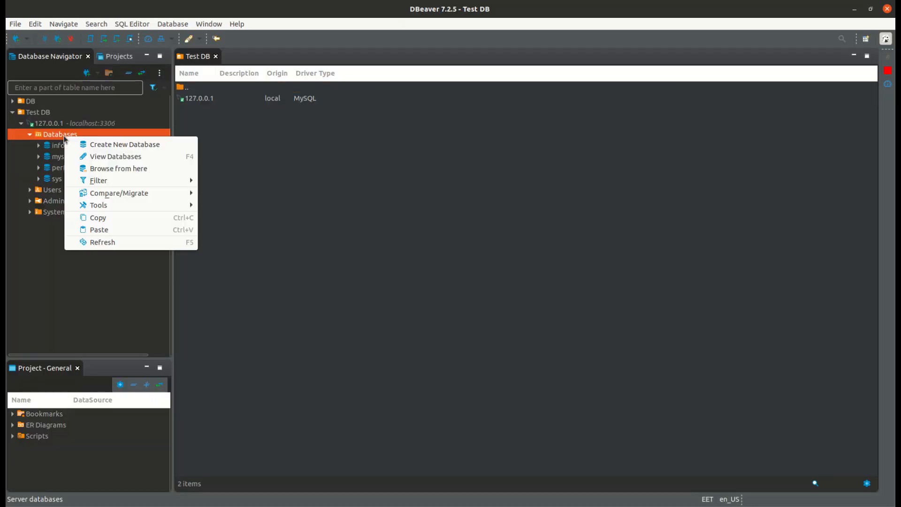
pyautogui.click(125, 145)
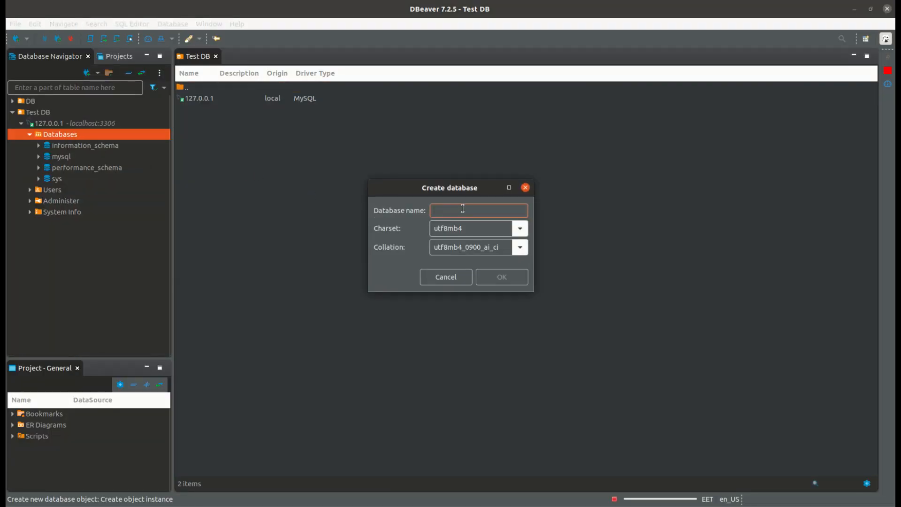
pyautogui.write('test')
pyautogui.click(502, 277)
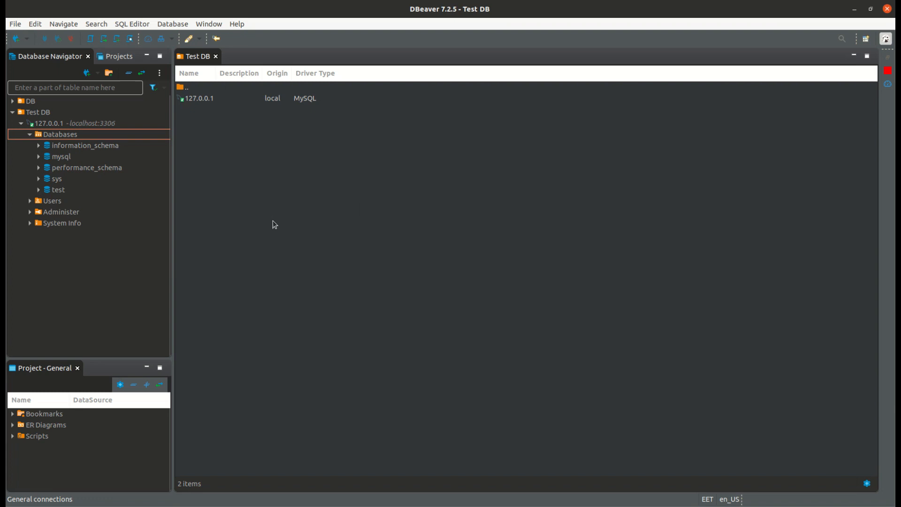
pyautogui.click(58, 189)
# Run the pasted CREATE TABLE script on test and view the new payment_intent table.
pyautogui.click(117, 38)
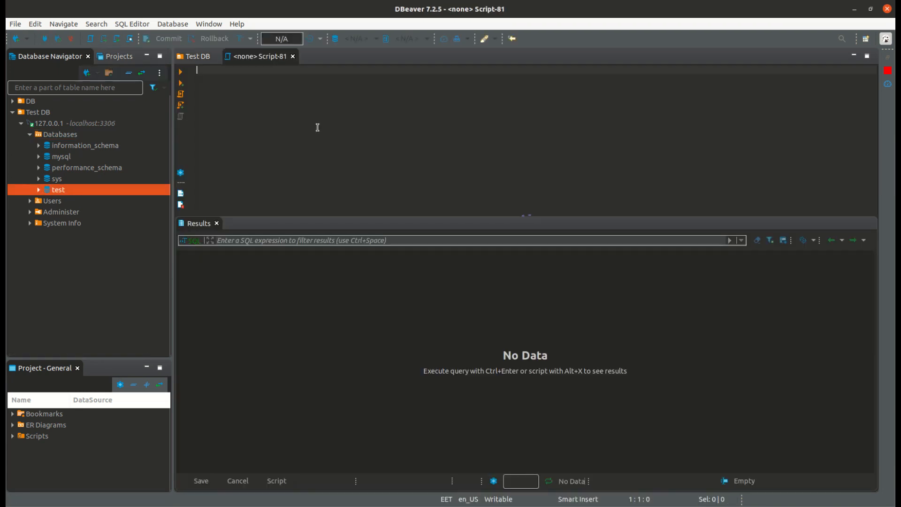
pyautogui.hotkey('ctrl', 'v')
pyautogui.hotkey('ctrl', 'Return')
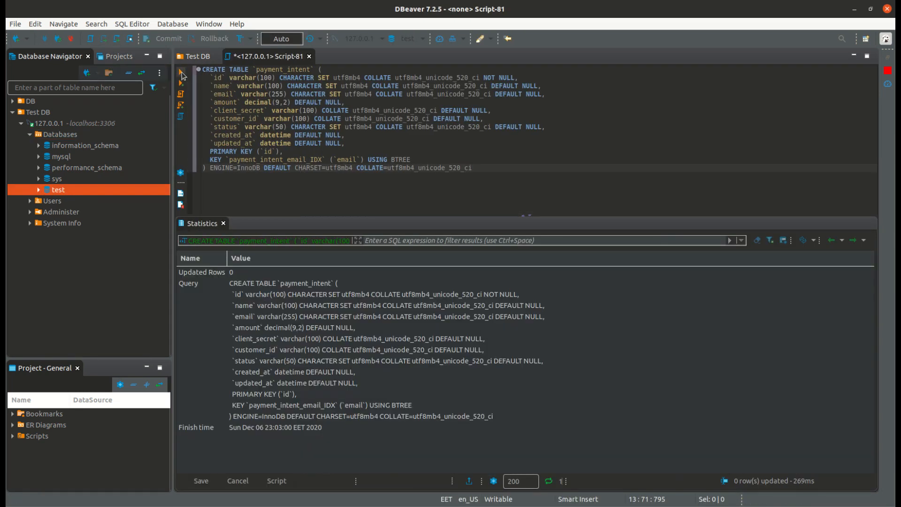
pyautogui.click(39, 189)
pyautogui.doubleClick(78, 212)
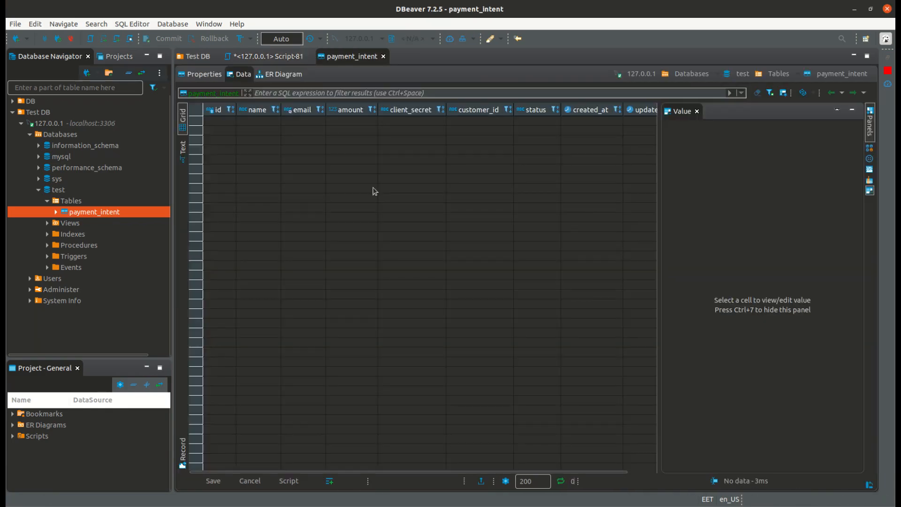
pyautogui.hotkey('alt', 'Tab')
# Copy the Stripe test publishable key from Developers > API keys into config.php.
pyautogui.click(50, 200)
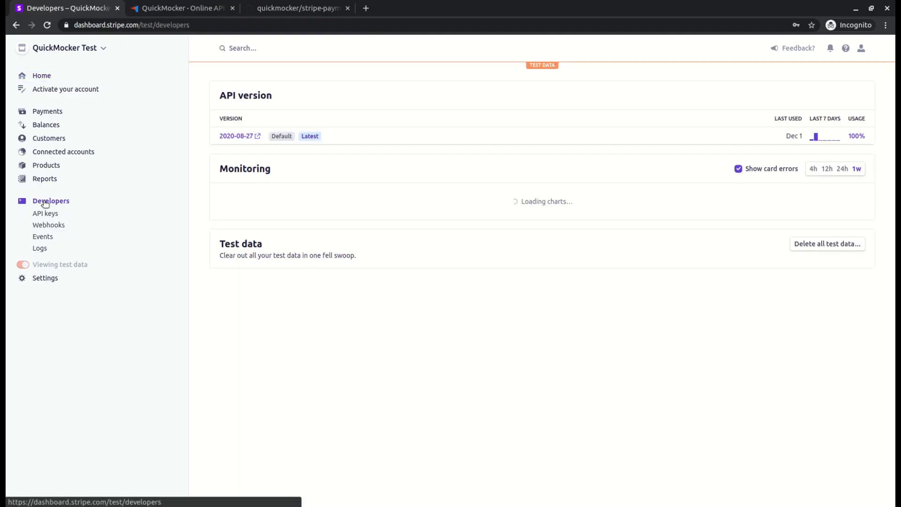
pyautogui.click(45, 214)
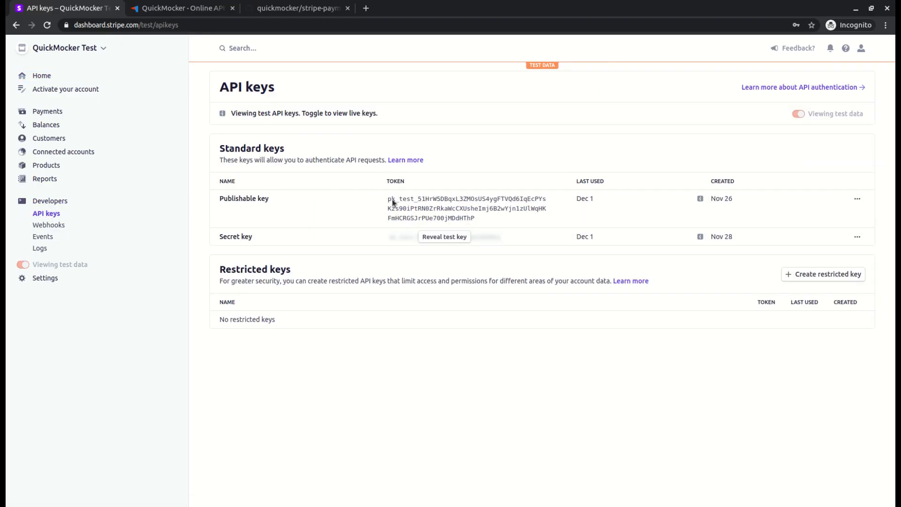
pyautogui.click(419, 208)
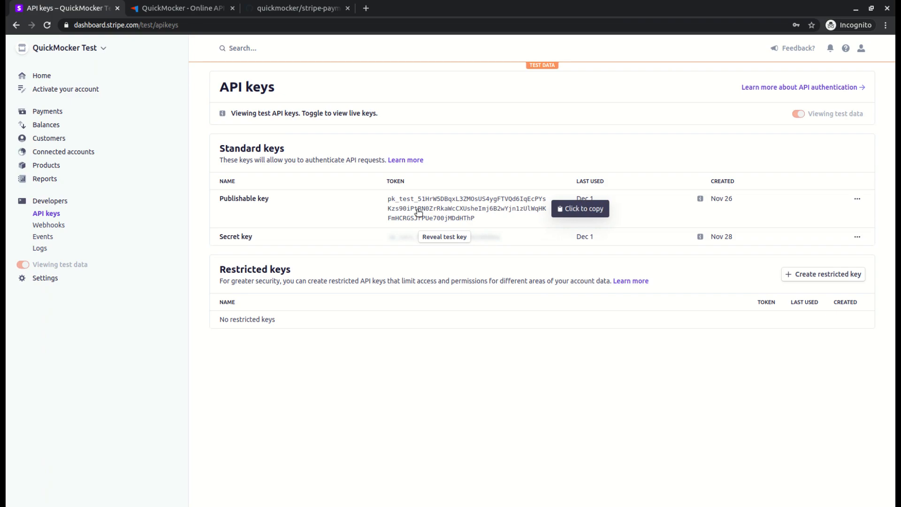
pyautogui.hotkey('alt', 'Tab')
pyautogui.hotkey('ctrl', 'v')
pyautogui.hotkey('alt', 'Tab')
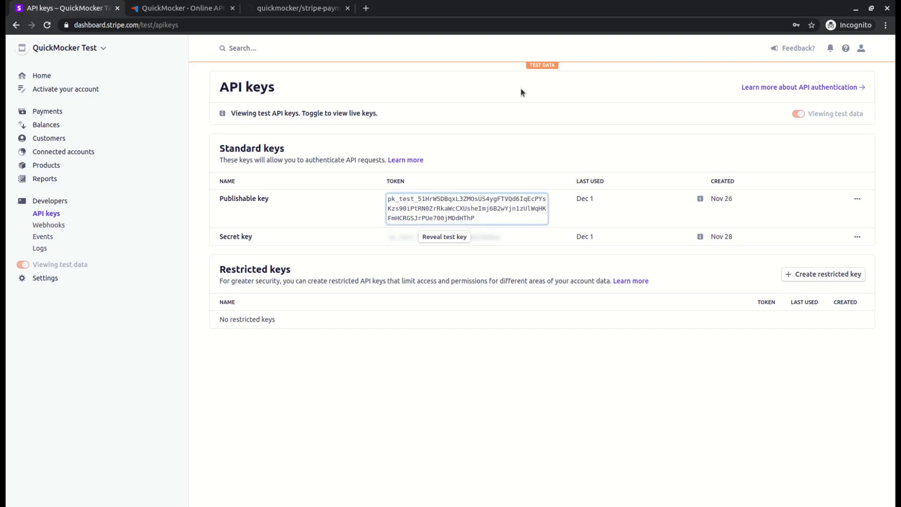
# Copy the revealed secret test key into config.php's secretKey value and save.
pyautogui.click(445, 237)
pyautogui.hotkey('alt', 'Tab')
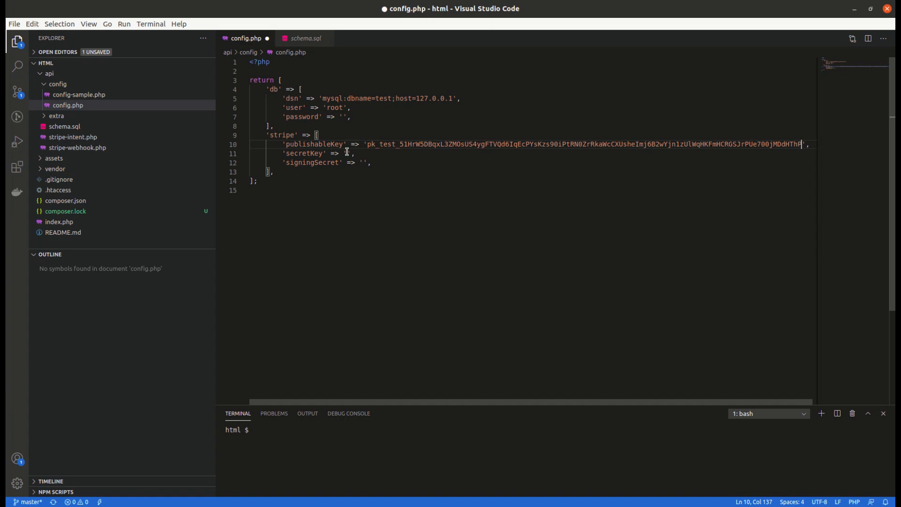
pyautogui.click(346, 153)
pyautogui.hotkey('ctrl', 'v')
pyautogui.hotkey('ctrl', 's')
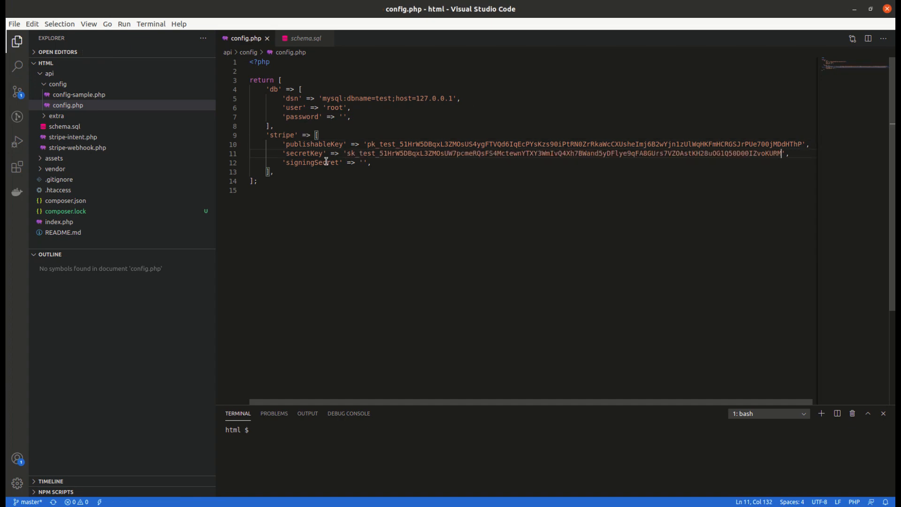
pyautogui.hotkey('alt', 'Tab')
# Register a QuickMocker account with name, email, password and confirmation.
pyautogui.click(48, 61)
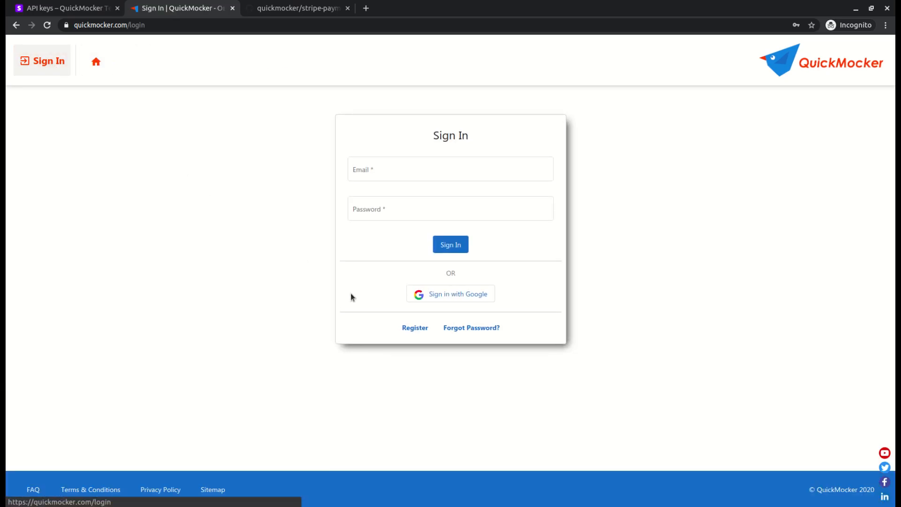
pyautogui.click(415, 328)
pyautogui.click(400, 167)
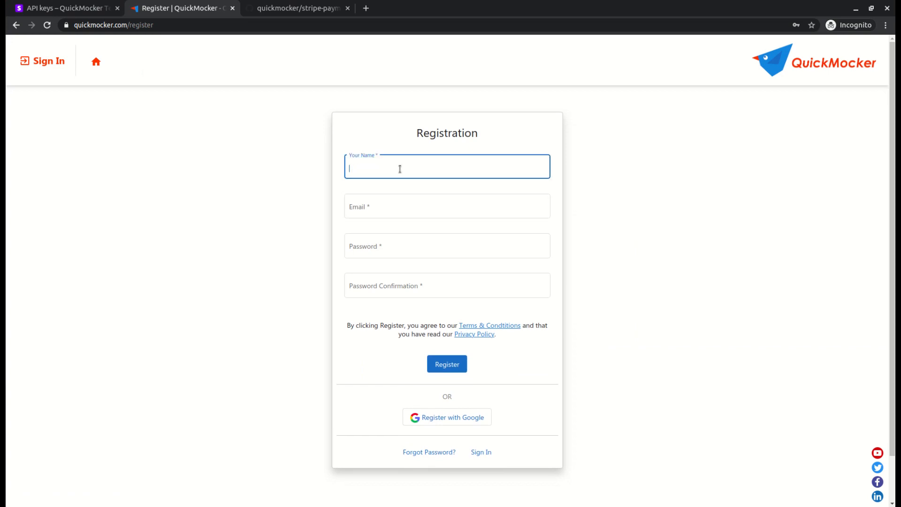
pyautogui.write('QuickMocker')
pyautogui.press('Tab')
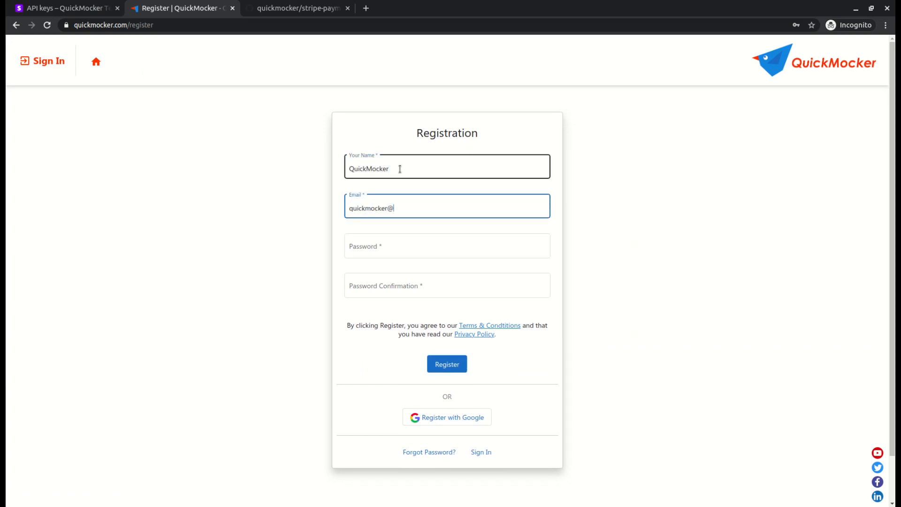
pyautogui.press('Tab')
pyautogui.press('Tab')
pyautogui.click(446, 364)
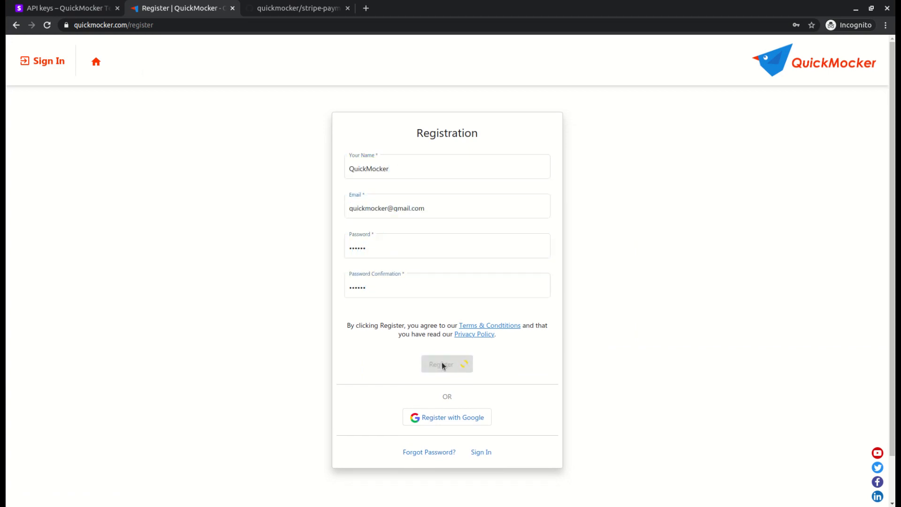
# Create the Stripe Webhook Test project and start adding an endpoint to it.
pyautogui.click(449, 287)
pyautogui.click(429, 250)
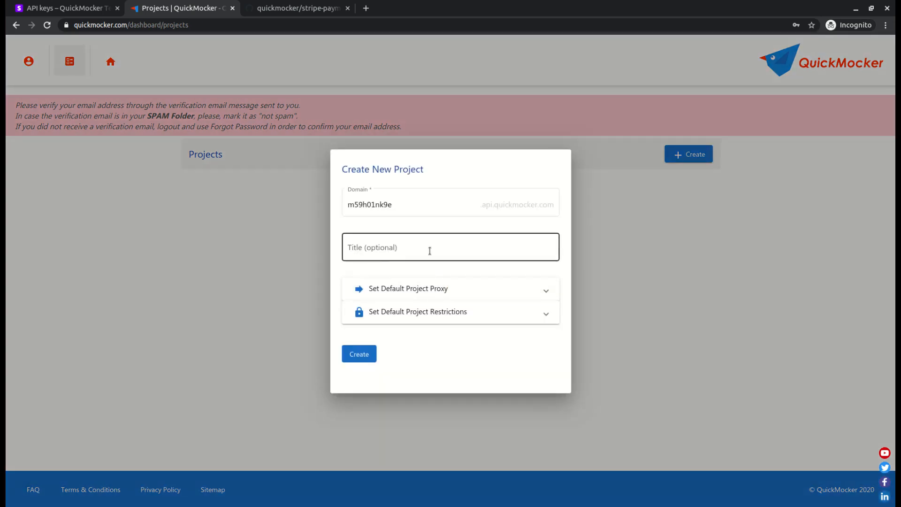
pyautogui.write('Stripe Webhook Test')
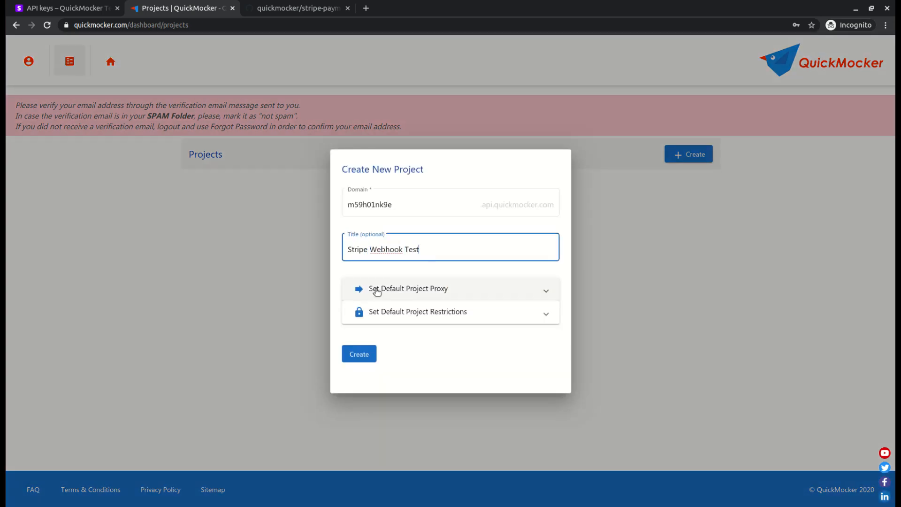
pyautogui.click(359, 354)
pyautogui.click(237, 225)
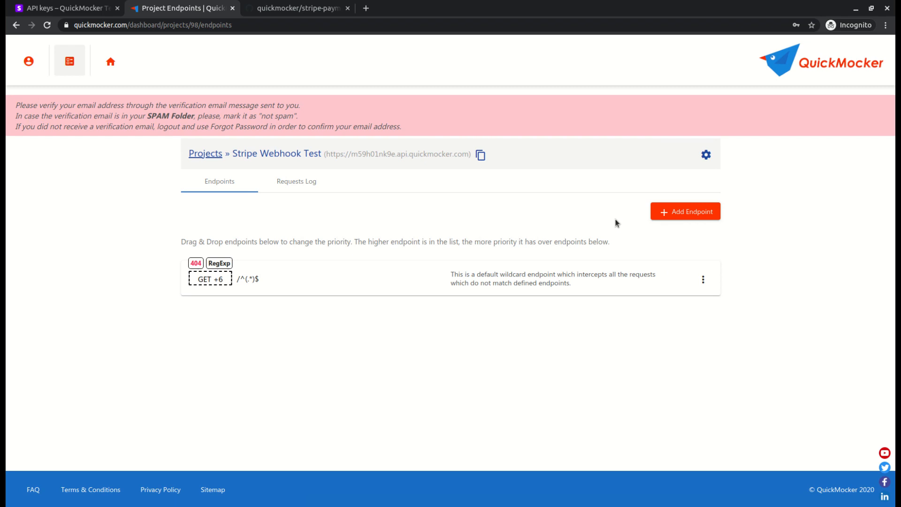
pyautogui.click(686, 212)
# Create a POST api/stripe-webhook.php endpoint with a description and copy its endpoint URL.
pyautogui.click(325, 148)
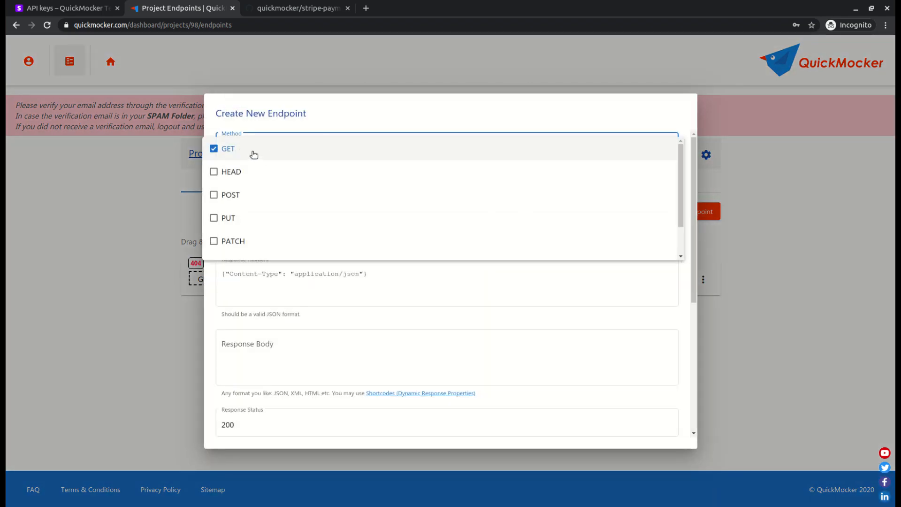
pyautogui.click(227, 149)
pyautogui.click(230, 195)
pyautogui.scroll(-2, 240, 212)
pyautogui.click(274, 302)
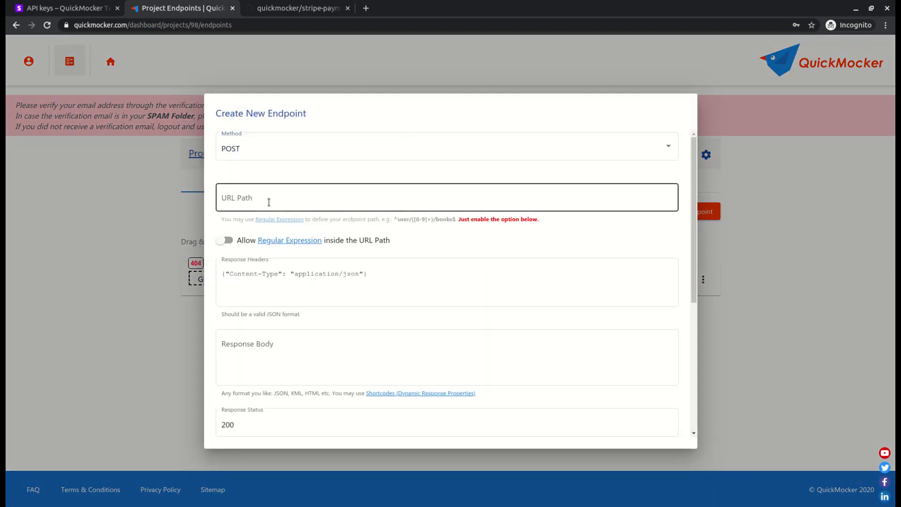
pyautogui.click(269, 202)
pyautogui.write('api/s')
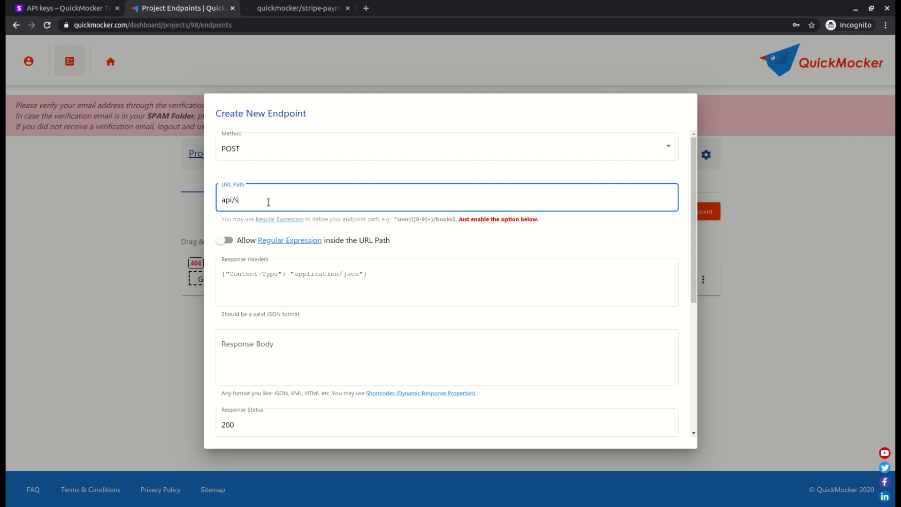
pyautogui.write('tripe-webhook.')
pyautogui.write('php')
pyautogui.click(367, 283)
pyautogui.scroll(-5, 366, 282)
pyautogui.click(315, 291)
pyautogui.write('Payment Inte')
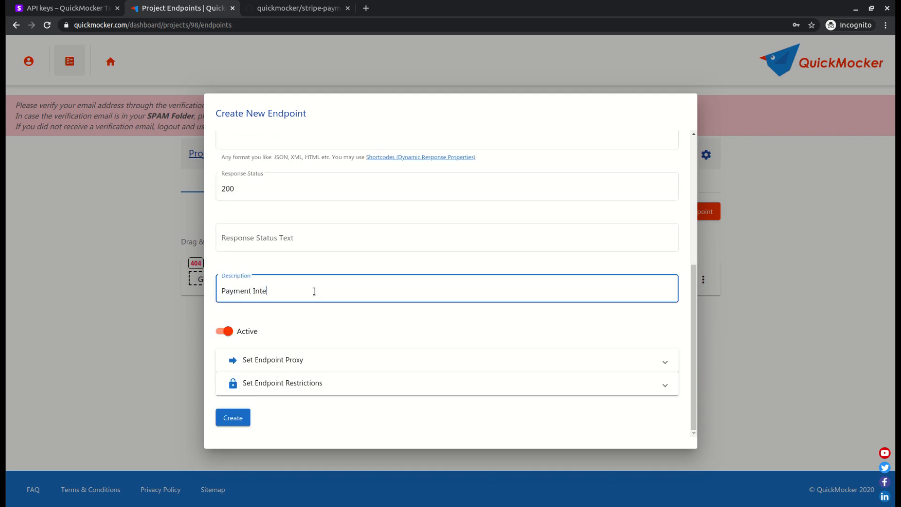
pyautogui.write('nt Webhook')
pyautogui.press('Return')
pyautogui.click(703, 280)
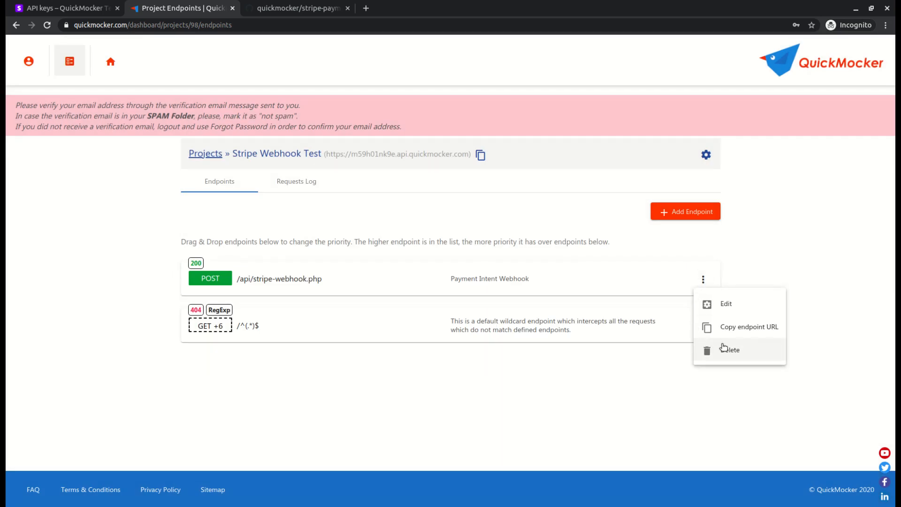
pyautogui.click(750, 327)
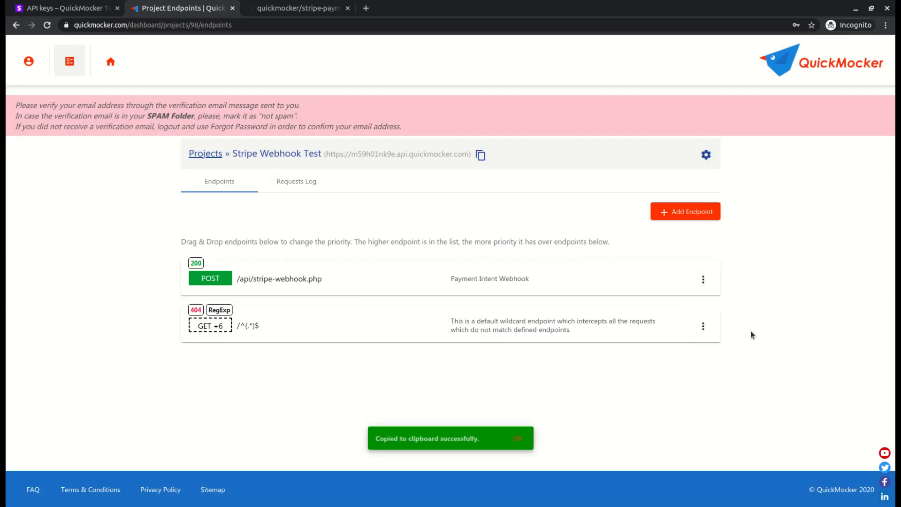
# Add a Stripe webhook endpoint at the QuickMocker URL listening to all payment_intent events.
pyautogui.hotkey('ctrl', '1')
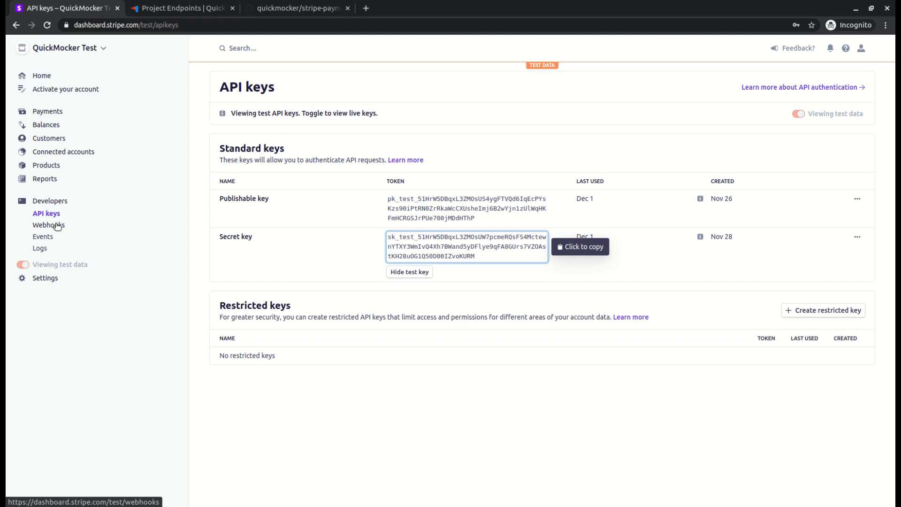
pyautogui.click(48, 225)
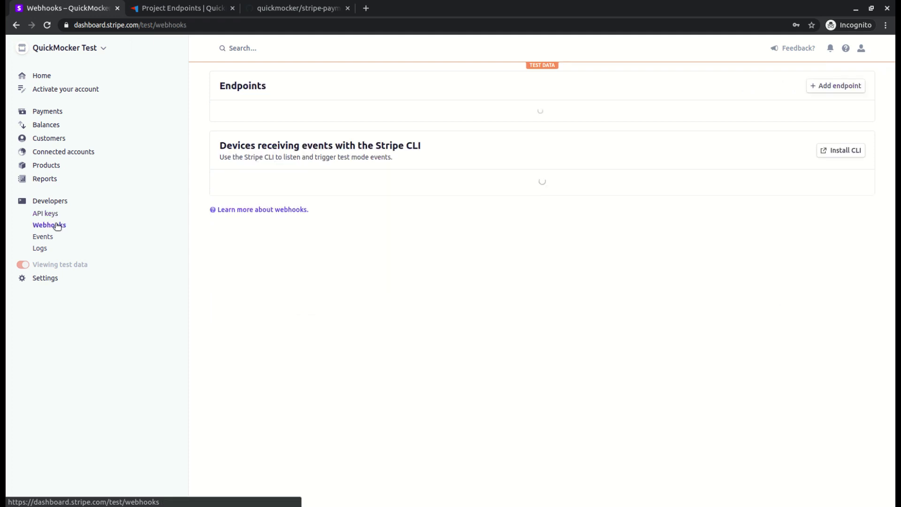
pyautogui.click(828, 85)
pyautogui.click(437, 135)
pyautogui.hotkey('ctrl', 'a')
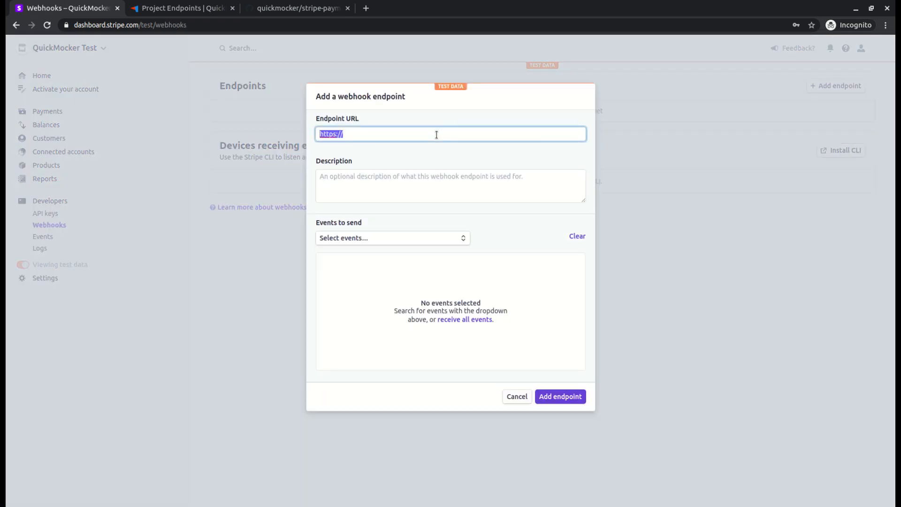
pyautogui.hotkey('ctrl', 'v')
pyautogui.click(418, 186)
pyautogui.click(381, 239)
pyautogui.write('payment intent')
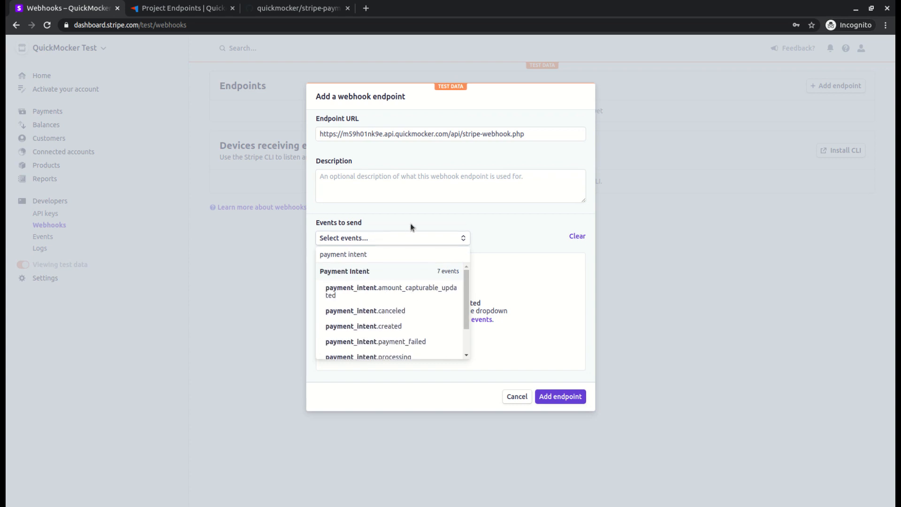
pyautogui.click(391, 270)
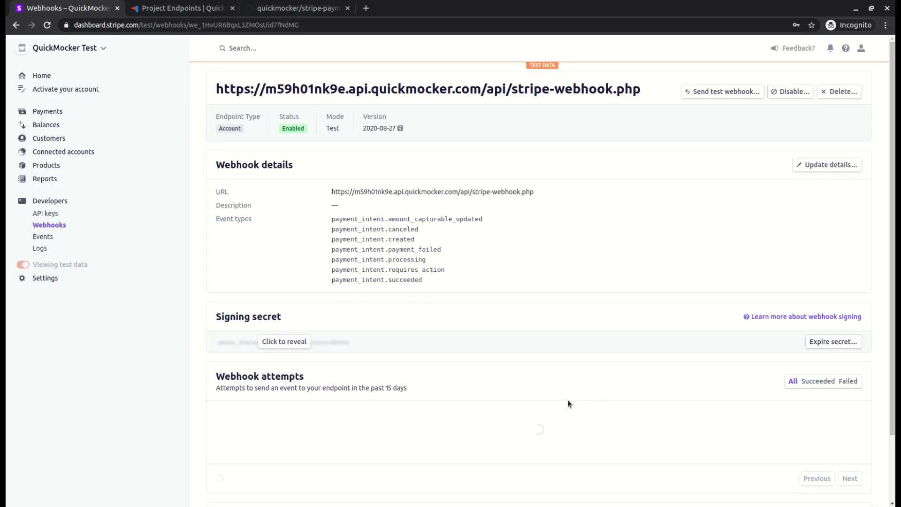
# Copy the webhook's revealed signing secret into config.php's signingSecret and save.
pyautogui.click(284, 342)
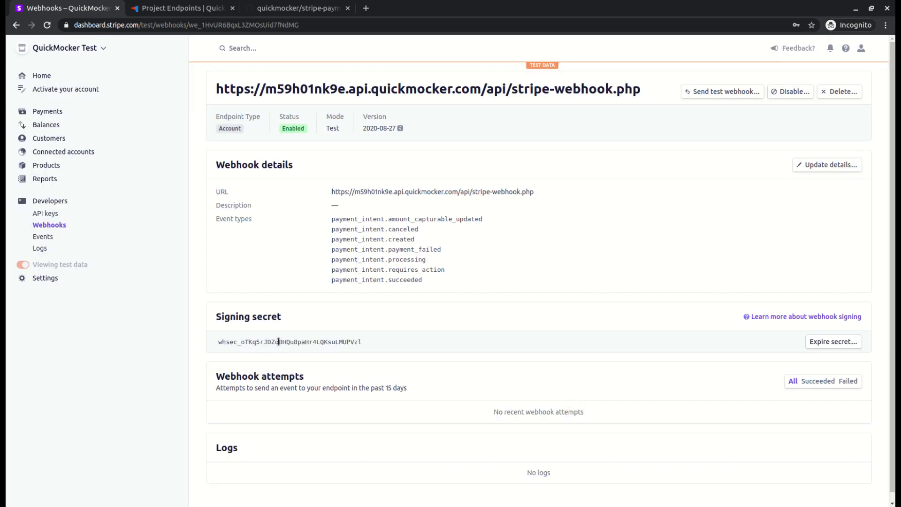
pyautogui.doubleClick(286, 342)
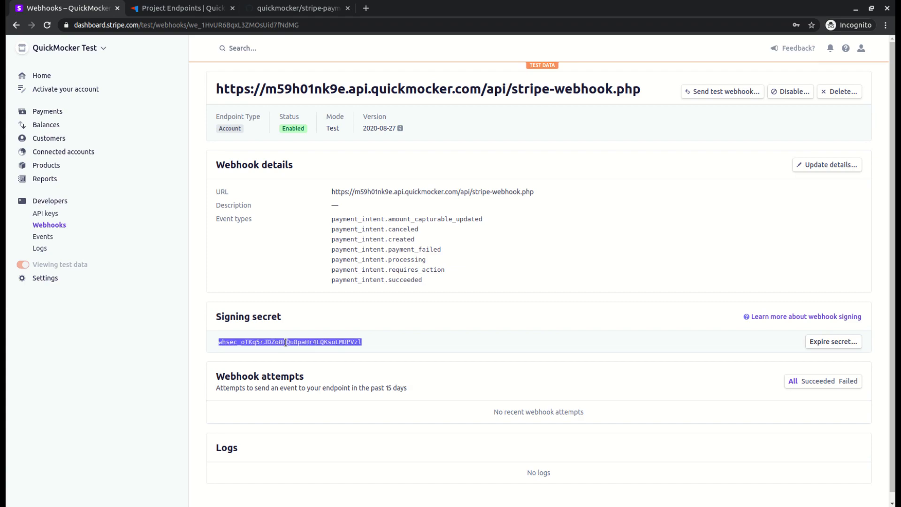
pyautogui.hotkey('ctrl', 'c')
pyautogui.hotkey('alt', 'Tab')
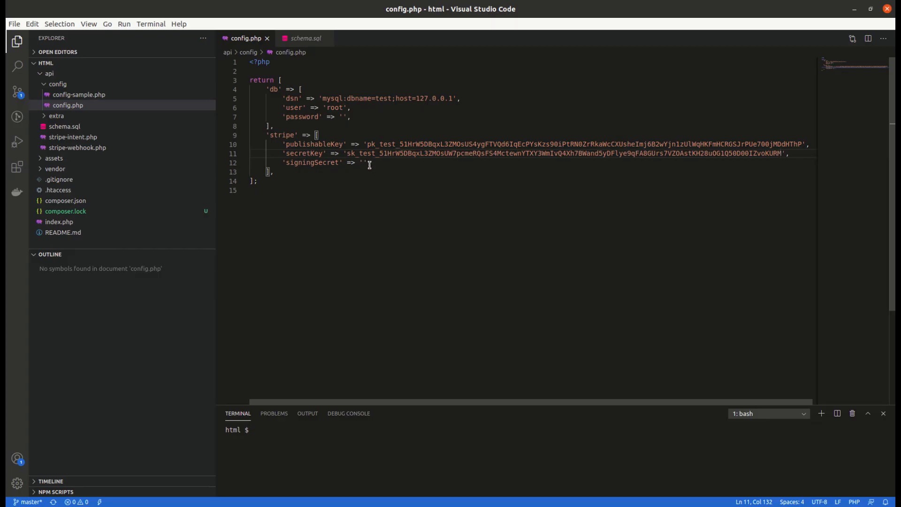
pyautogui.click(370, 164)
pyautogui.hotkey('ctrl', 'v')
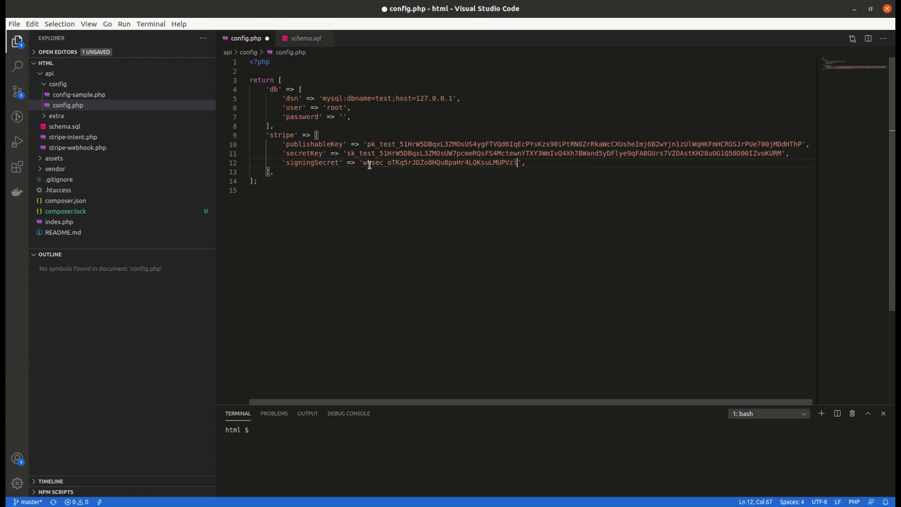
pyautogui.hotkey('ctrl', 's')
pyautogui.hotkey('alt', 'Tab')
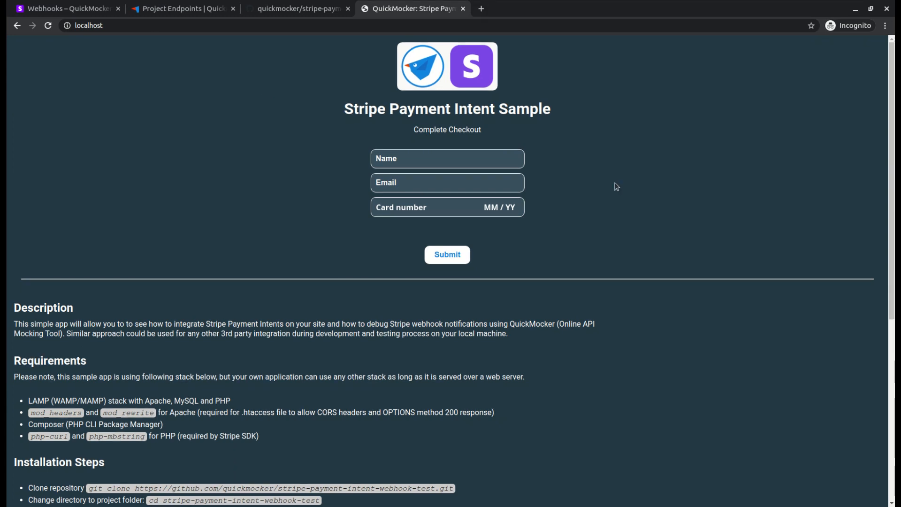
pyautogui.write('Q')
pyautogui.write('uickMocker')
# Fill the checkout form with the 3D Secure test card ending 3184 and submit it.
pyautogui.press('Tab')
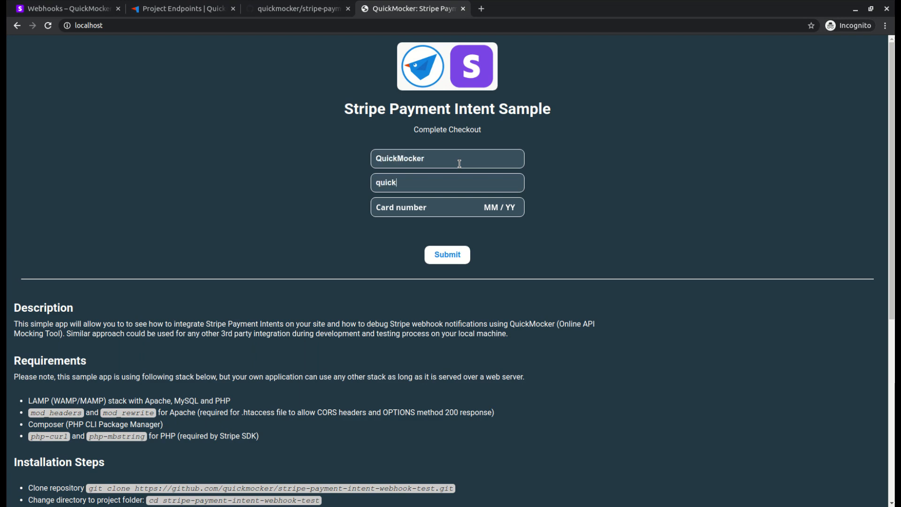
pyautogui.scroll(-5, 460, 164)
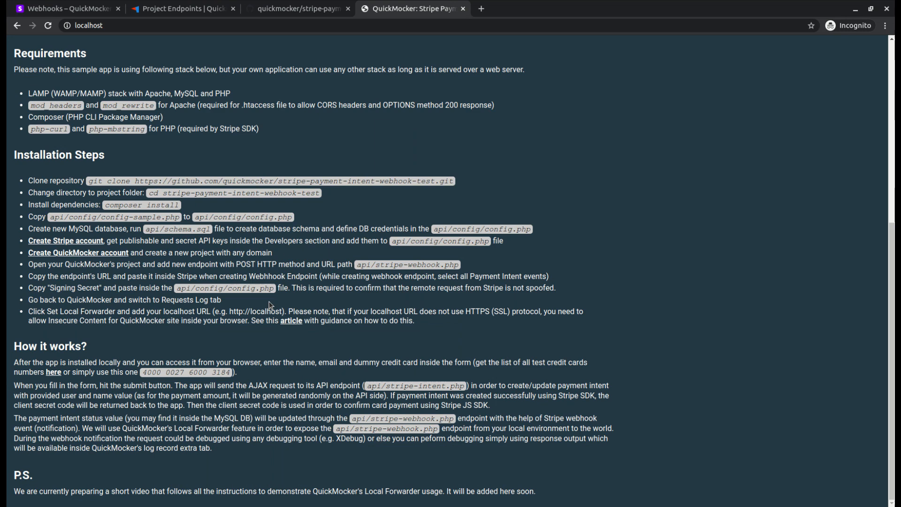
pyautogui.moveTo(142, 373); pyautogui.dragTo(231, 372)
pyautogui.hotkey('ctrl', 'c')
pyautogui.scroll(10, 282, 282)
pyautogui.click(400, 207)
pyautogui.hotkey('ctrl', 'v')
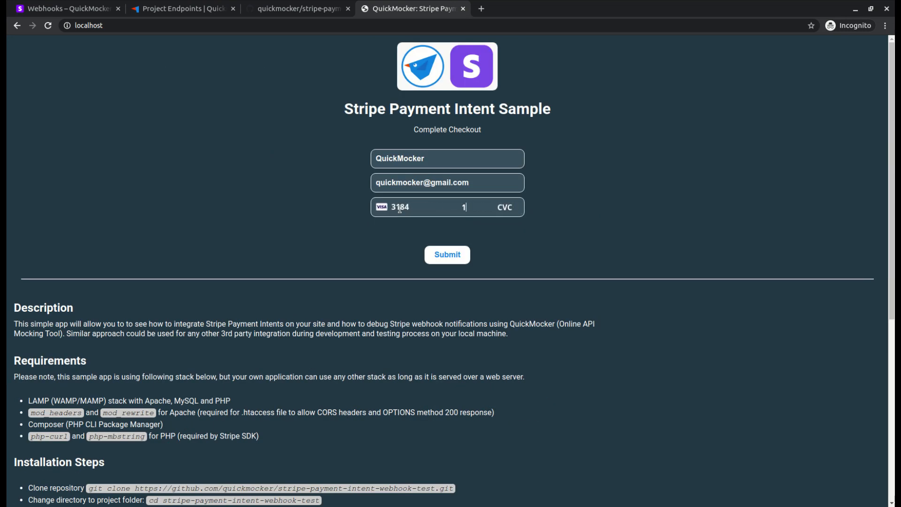
pyautogui.write('12 / 32 123')
pyautogui.click(448, 255)
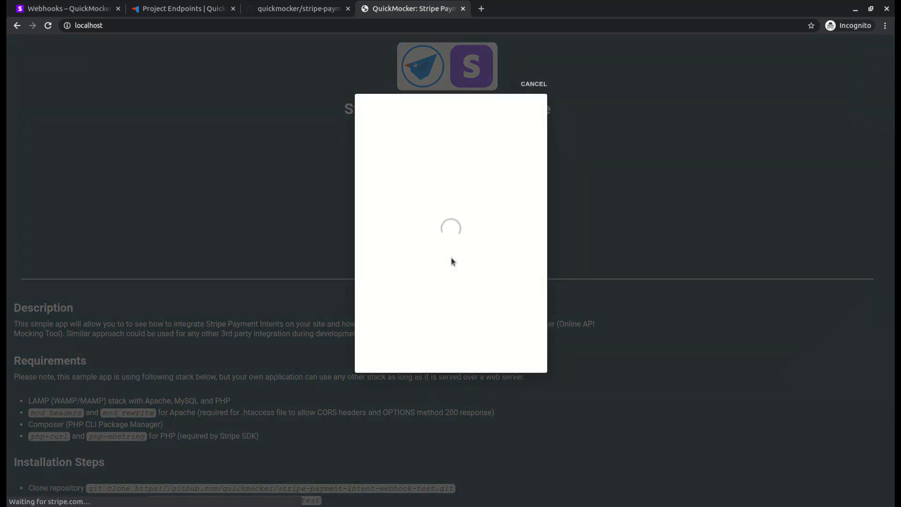
# Refresh the payment_intent table in DBeaver to see the new row's requires_payment_method status.
pyautogui.hotkey('alt', 'Tab')
pyautogui.press('F5')
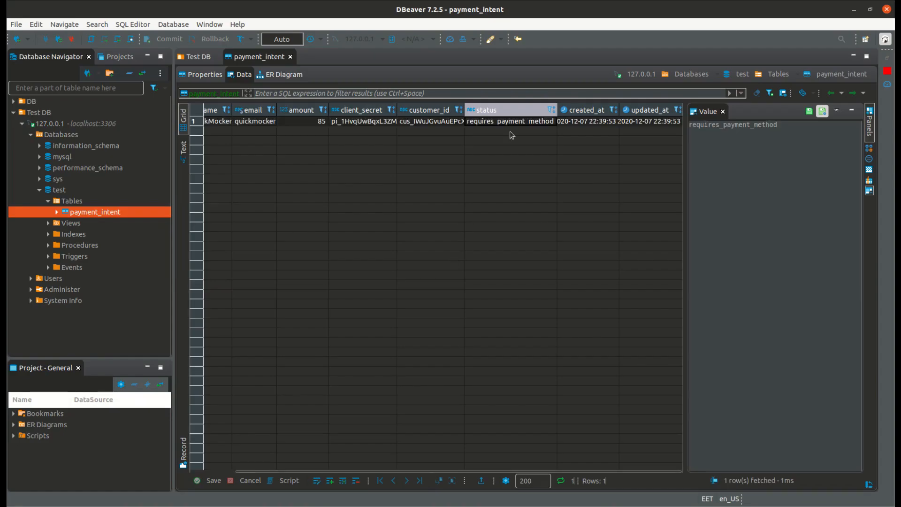
pyautogui.click(511, 121)
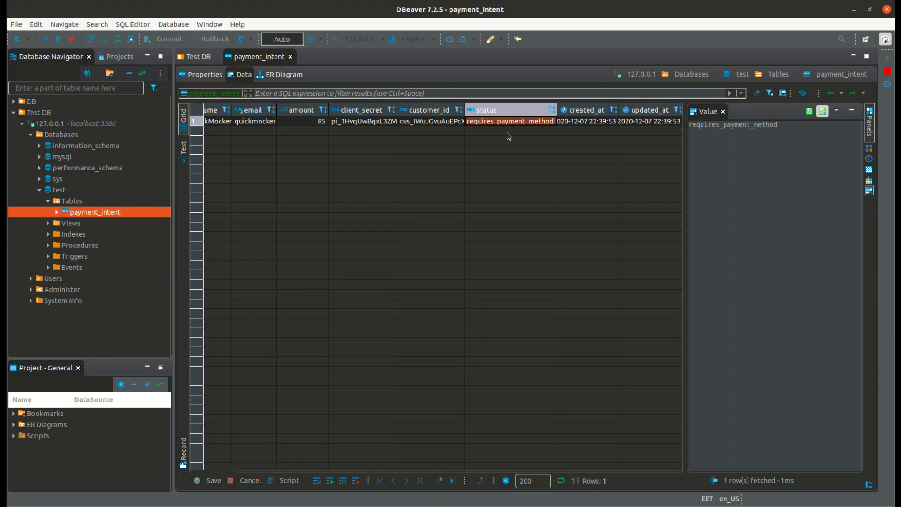
pyautogui.hotkey('alt', 'Tab')
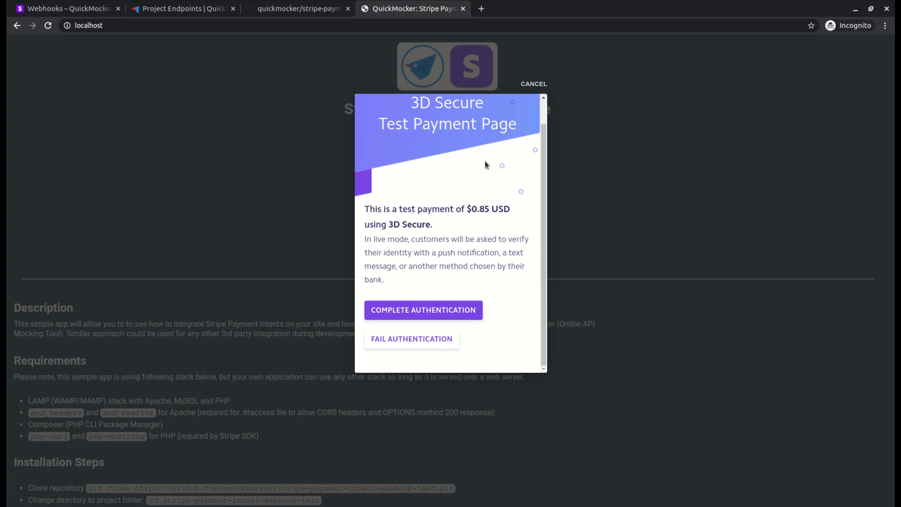
# Complete the 3D Secure authentication for the $0.85 test payment.
pyautogui.click(403, 310)
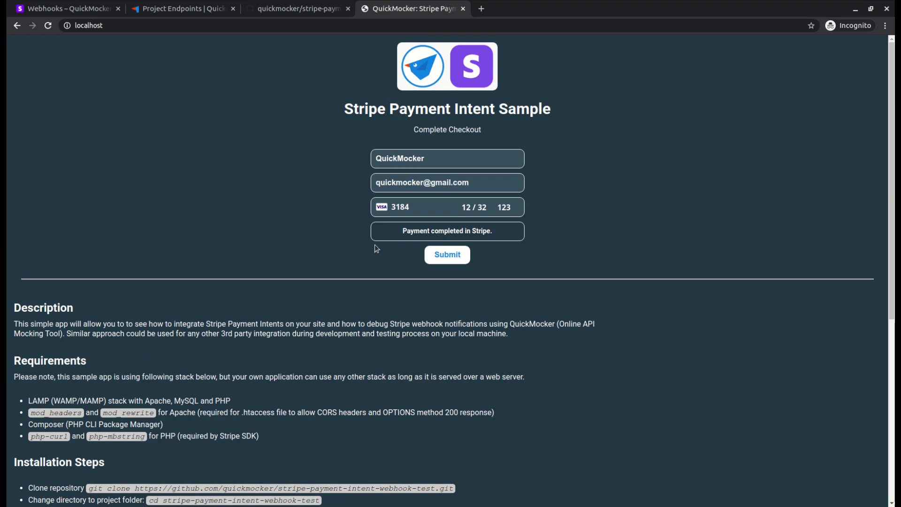
pyautogui.hotkey('alt', 'Tab')
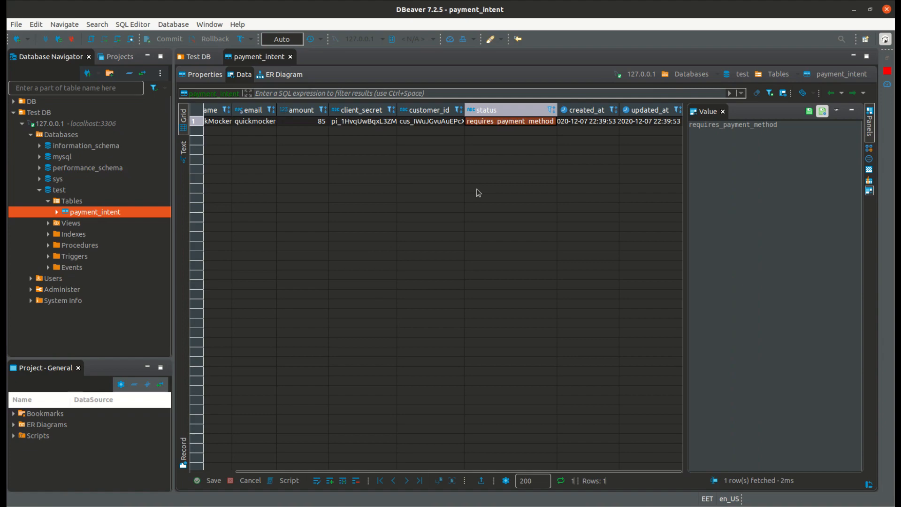
# View the Requests Log listing four POST /api/stripe-webhook.php requests.
pyautogui.hotkey('alt', 'Tab')
pyautogui.click(194, 13)
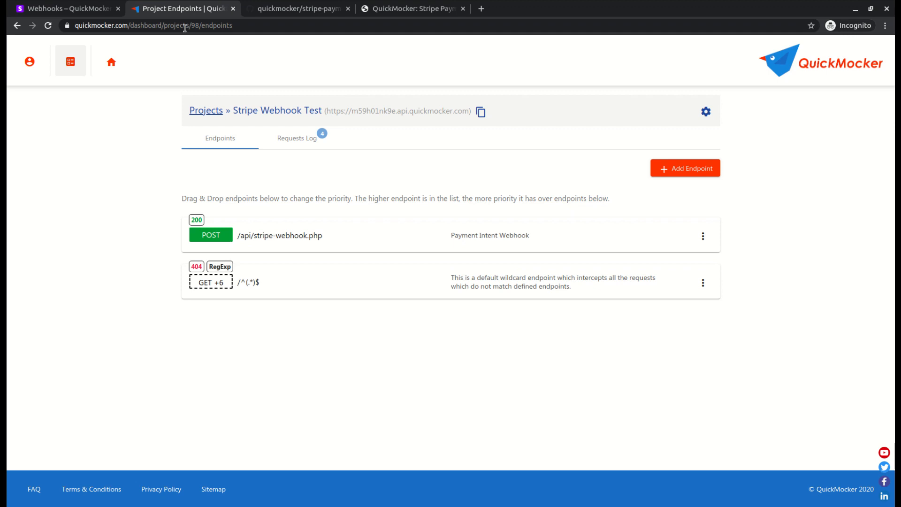
pyautogui.click(310, 141)
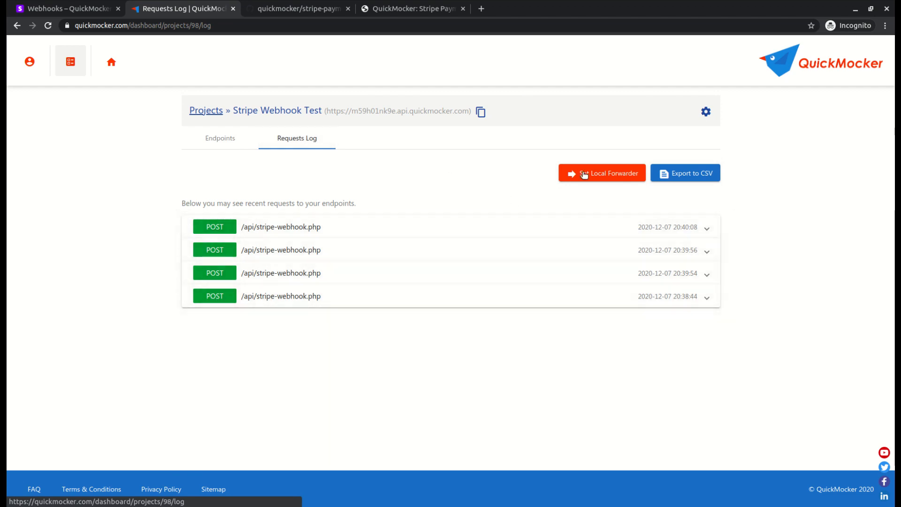
pyautogui.click(600, 173)
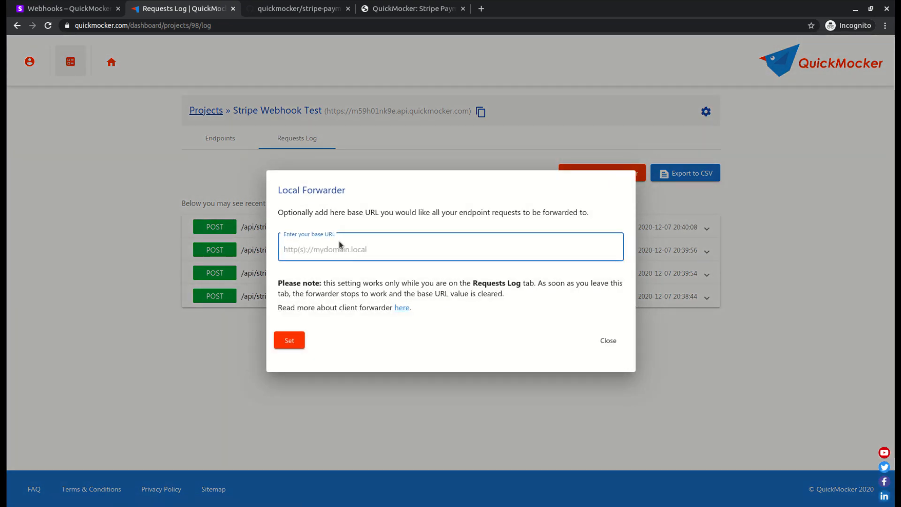
pyautogui.write('http://local')
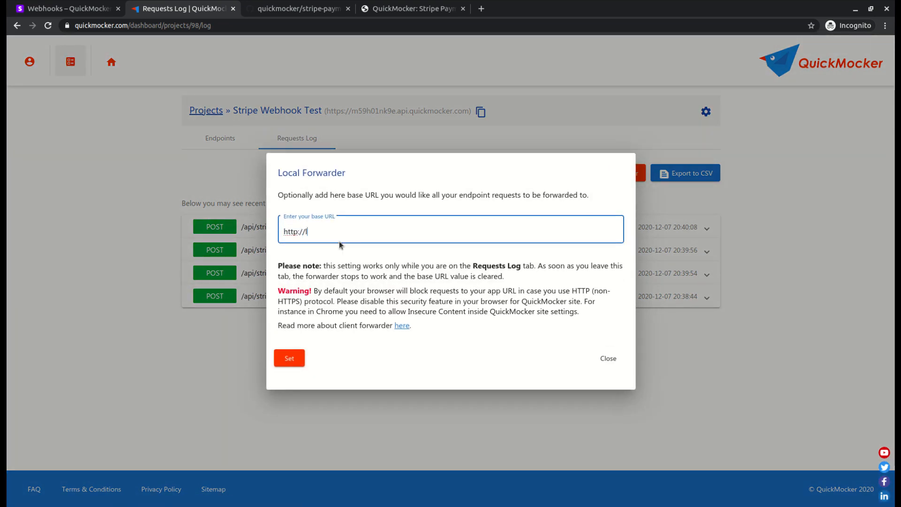
pyautogui.write('host')
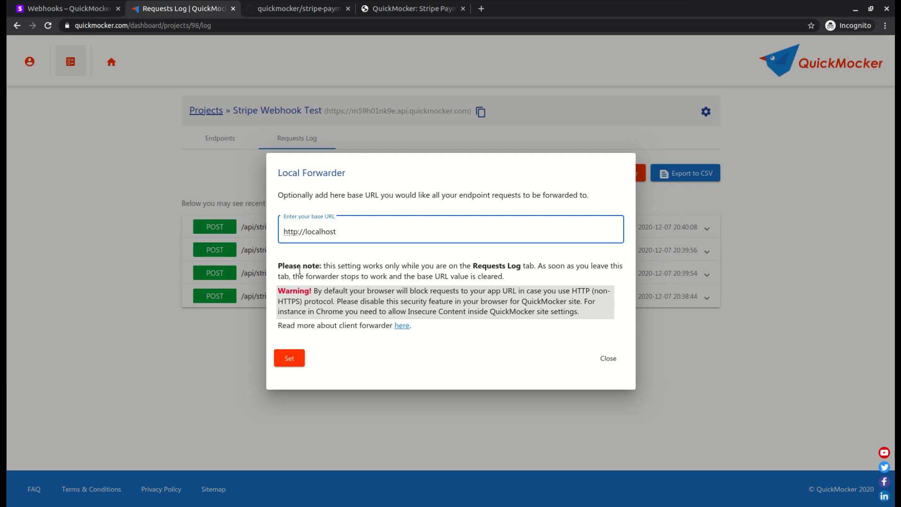
pyautogui.click(290, 358)
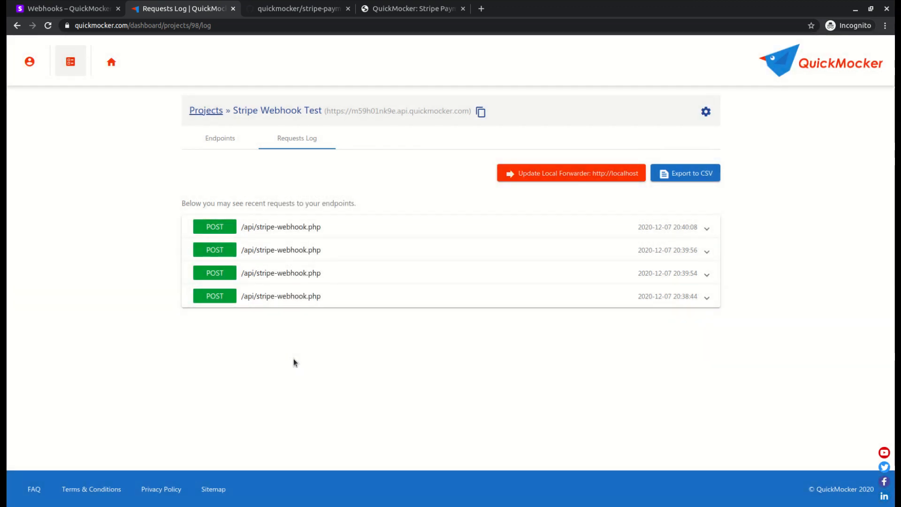
# Change quickmocker.com's Insecure content permission to Allow in Chrome site settings.
pyautogui.click(67, 25)
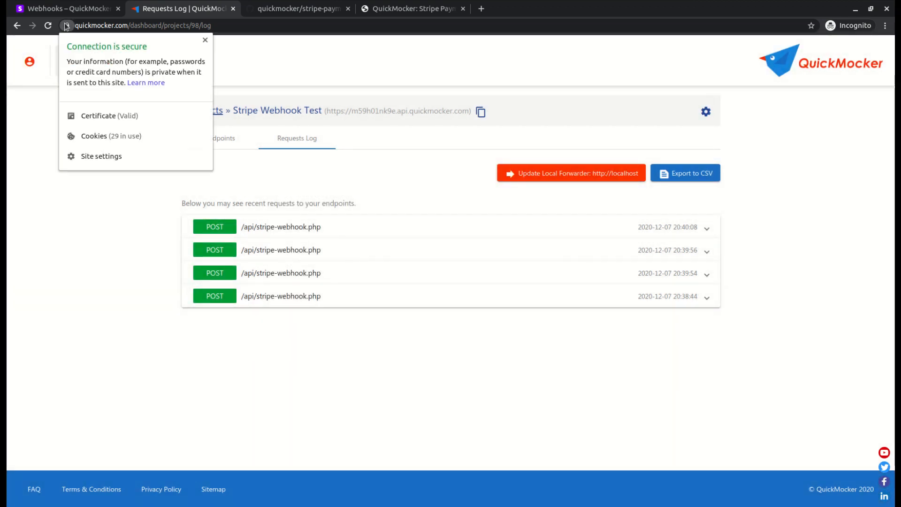
pyautogui.click(137, 156)
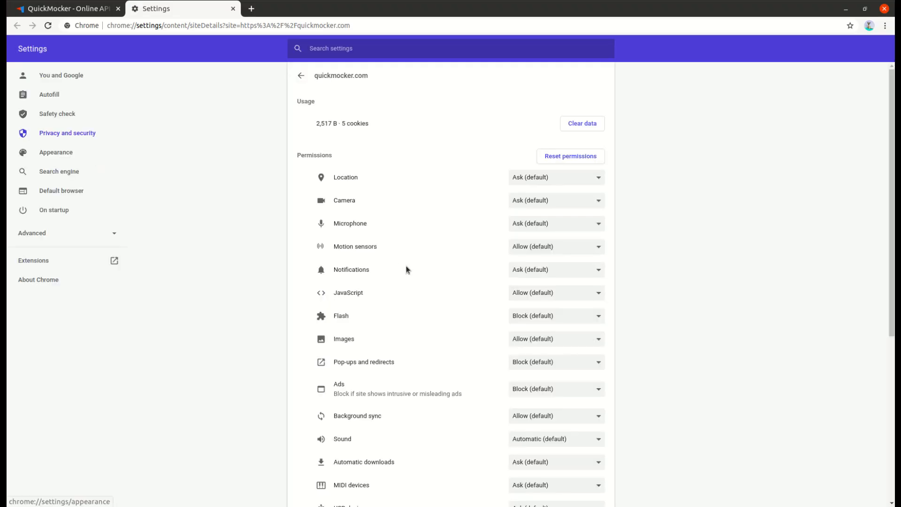
pyautogui.scroll(-5, 629, 281)
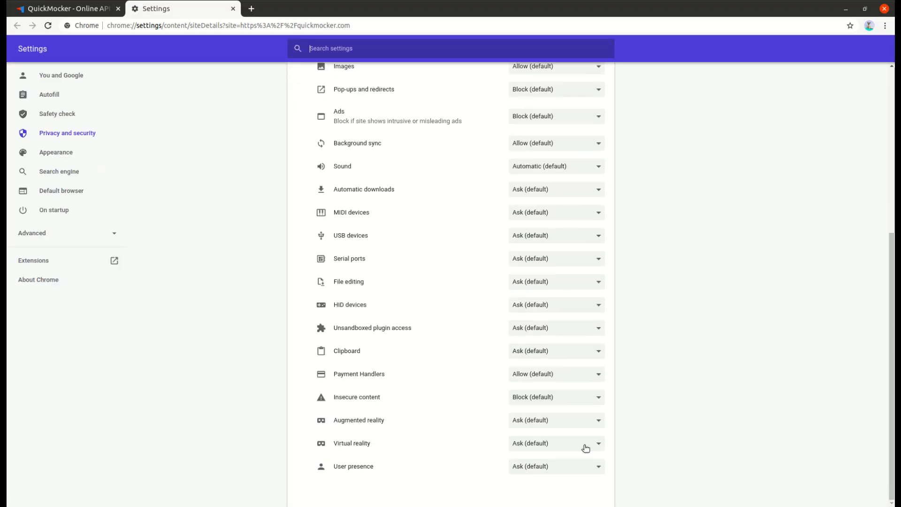
pyautogui.click(554, 402)
pyautogui.click(521, 417)
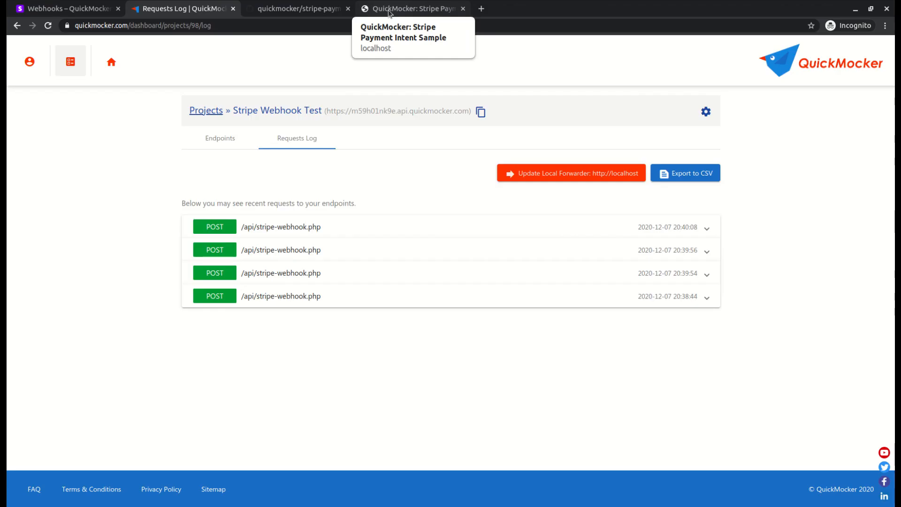
# Resubmit the $0.66 checkout and refresh DBeaver to show its requires_action payment_intent row.
pyautogui.click(387, 10)
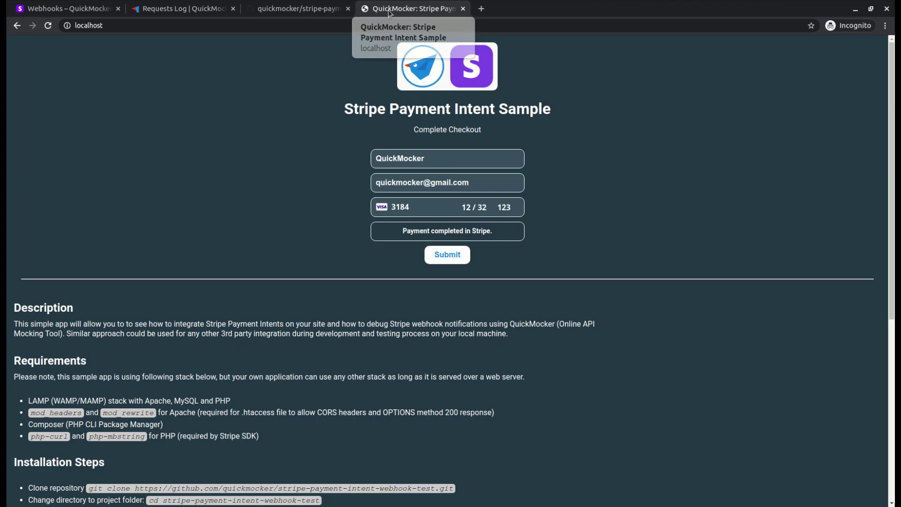
pyautogui.click(448, 256)
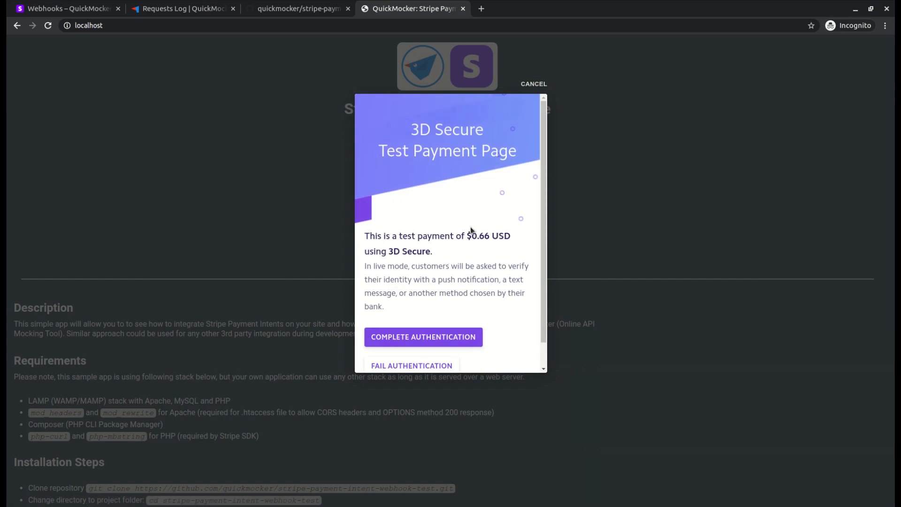
pyautogui.scroll(-1, 446, 255)
pyautogui.hotkey('alt', 'Tab')
pyautogui.press('F5')
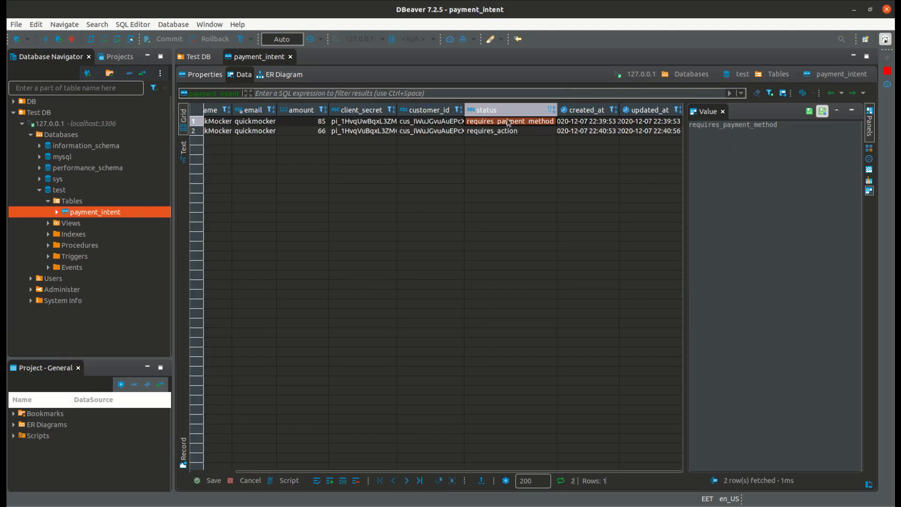
# Complete 3D Secure authentication for the $0.66 payment and refresh DBeaver to see it succeeded.
pyautogui.click(499, 131)
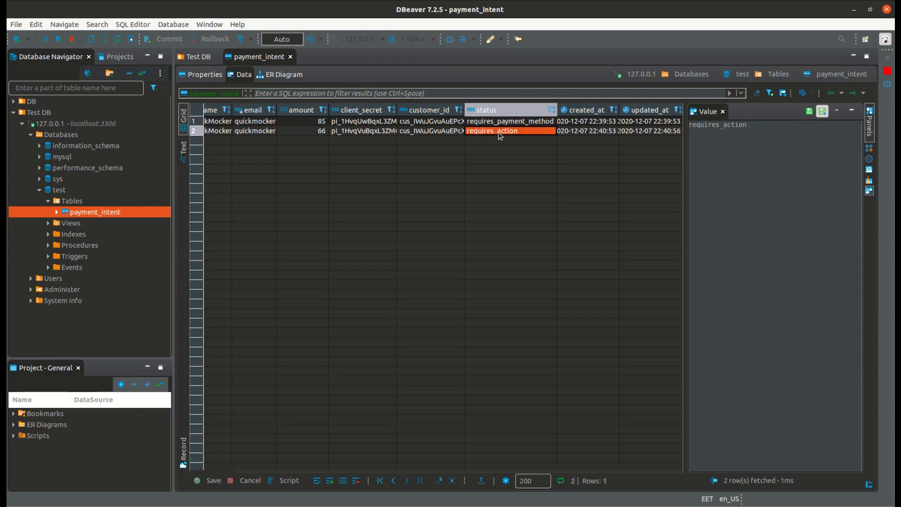
pyautogui.hotkey('alt', 'Tab')
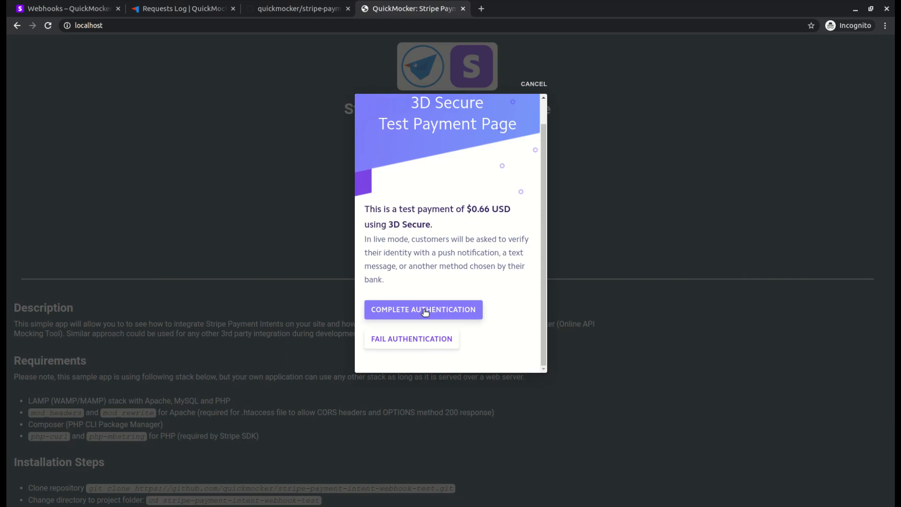
pyautogui.click(424, 310)
pyautogui.hotkey('alt', 'Tab')
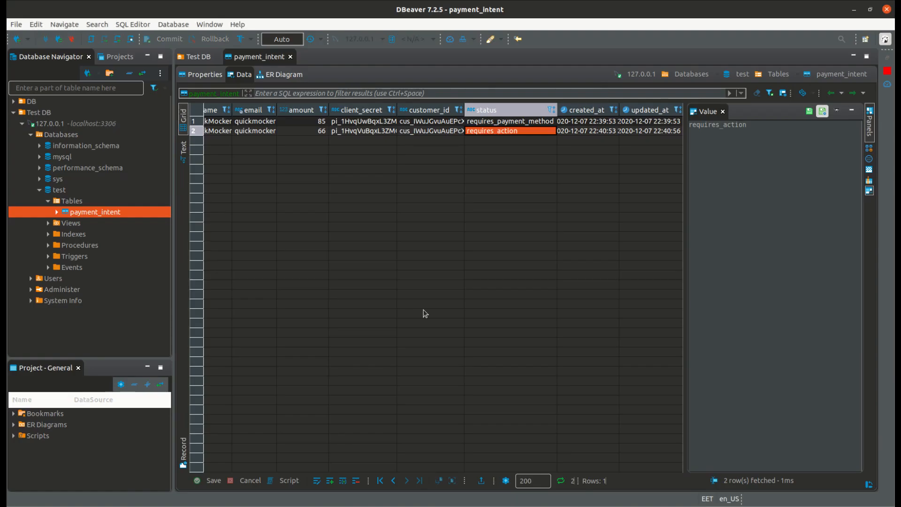
pyautogui.press('F5')
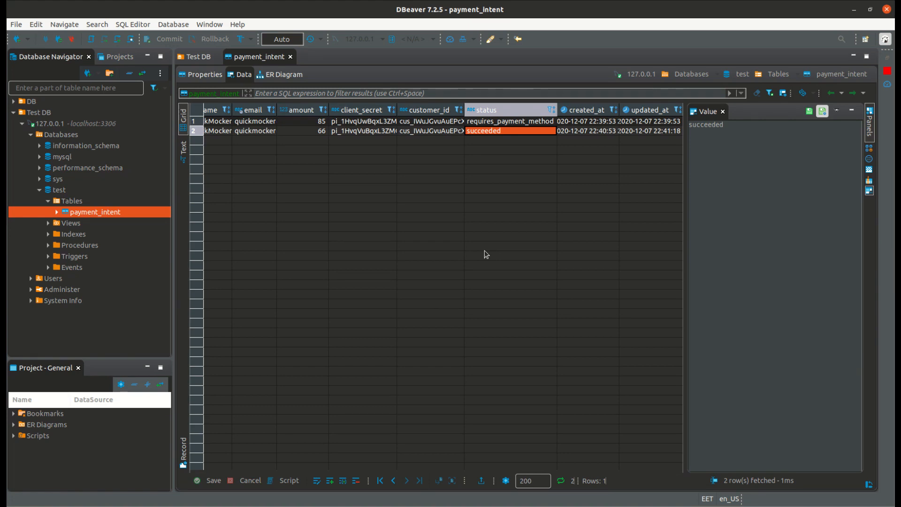
pyautogui.hotkey('alt', 'Tab')
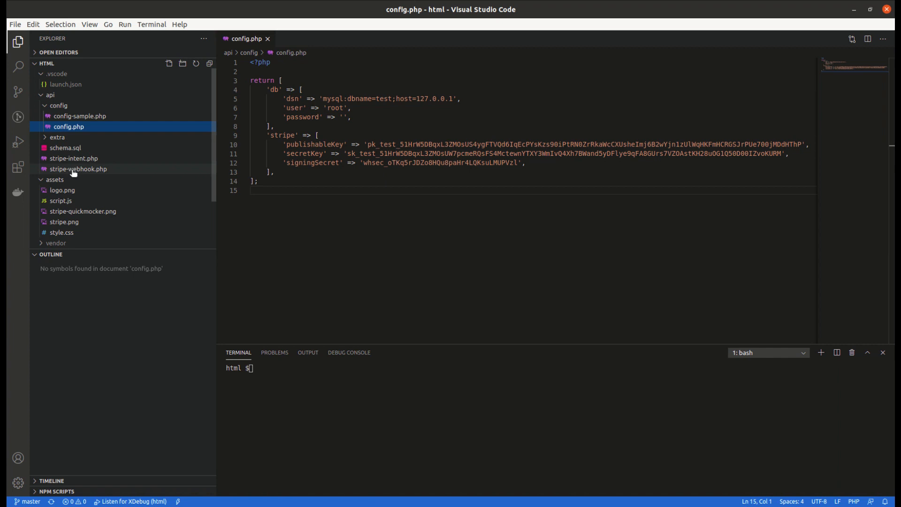
# Run the Listen for XDebug session and add a breakpoint on line 34 of stripe-webhook.php.
pyautogui.click(18, 141)
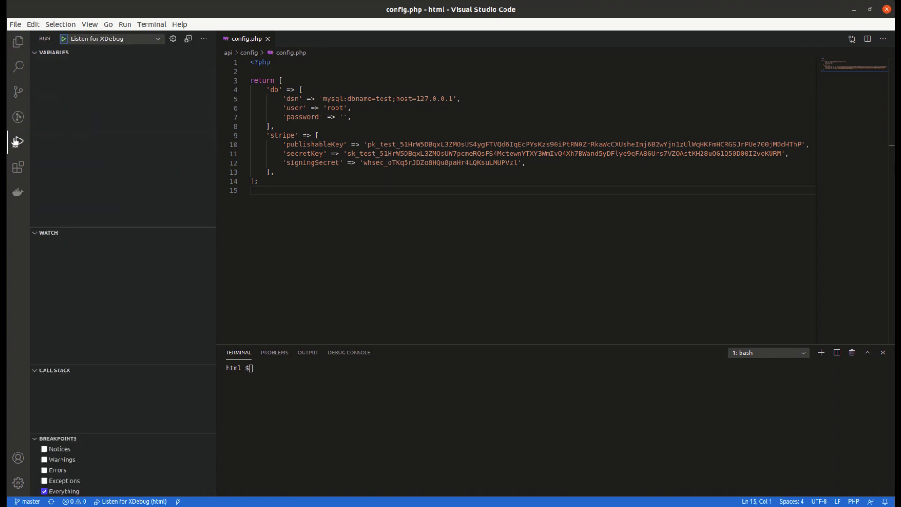
pyautogui.click(65, 39)
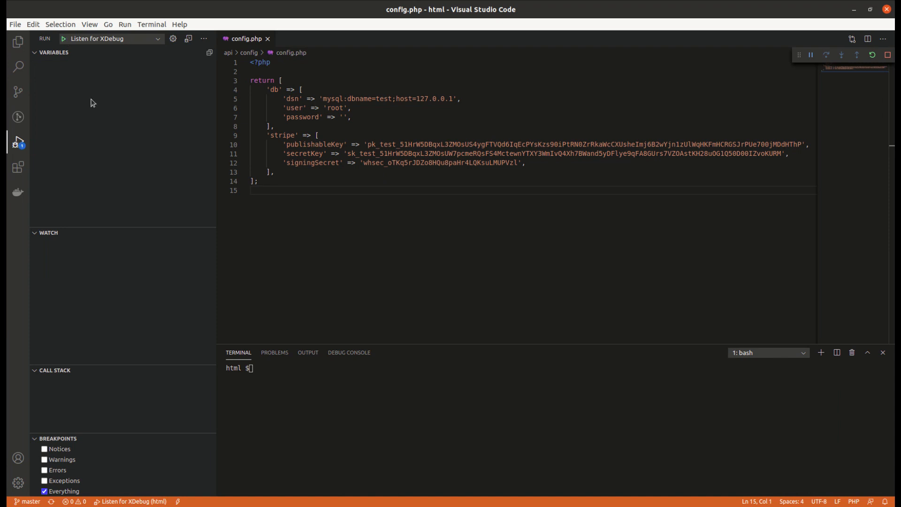
pyautogui.click(17, 41)
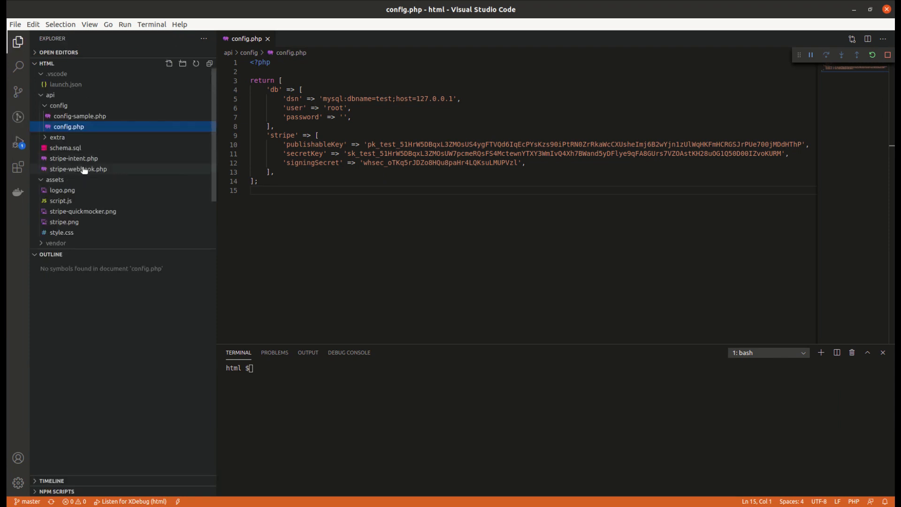
pyautogui.click(83, 169)
pyautogui.moveTo(232, 211)
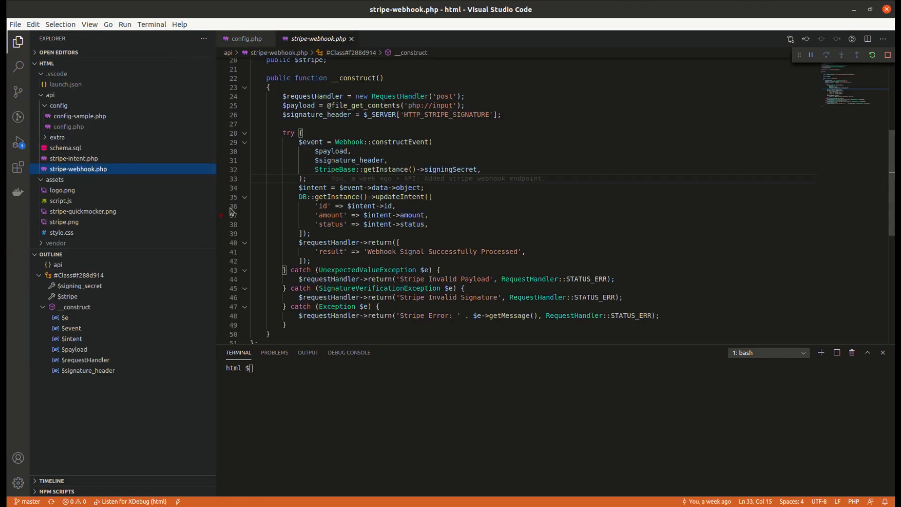
pyautogui.click(221, 189)
pyautogui.hotkey('alt', 'Tab')
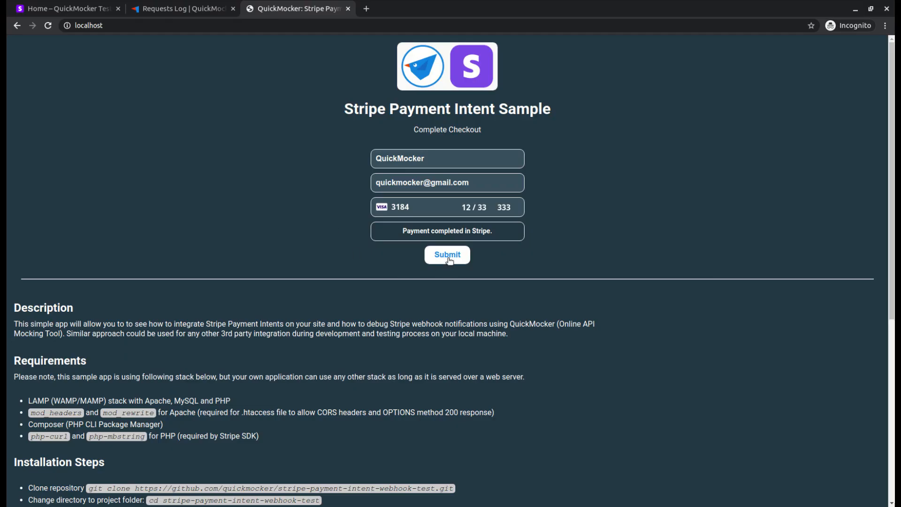
# Submit the payment, step over to line 35 and inspect $intent's _values showing status requires_action.
pyautogui.click(447, 255)
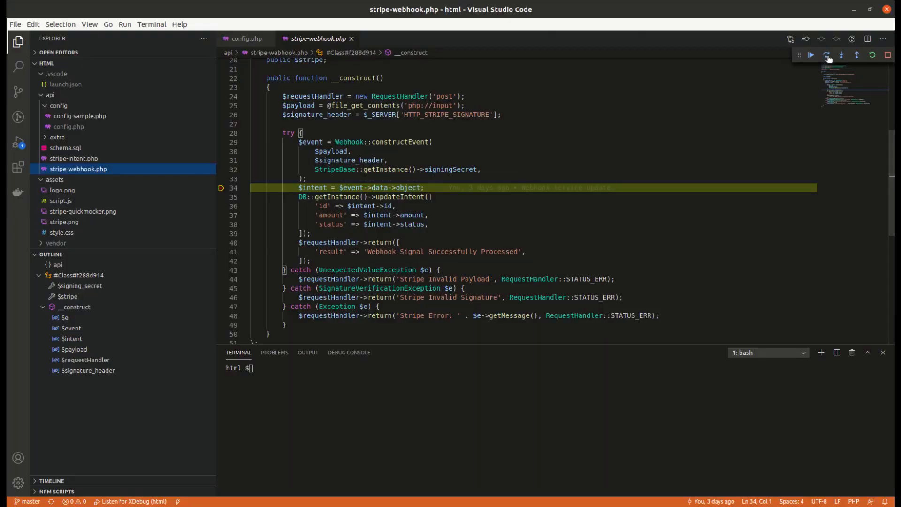
pyautogui.press('F10')
pyautogui.click(19, 141)
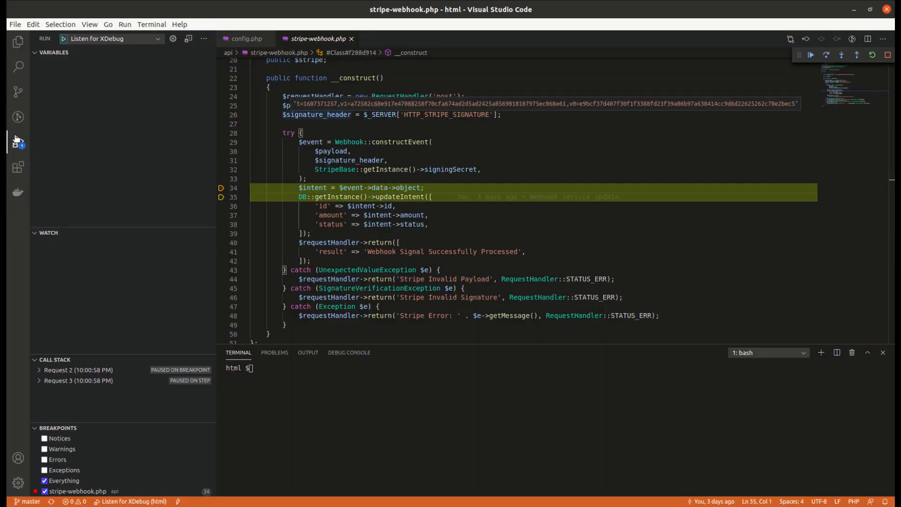
pyautogui.click(67, 95)
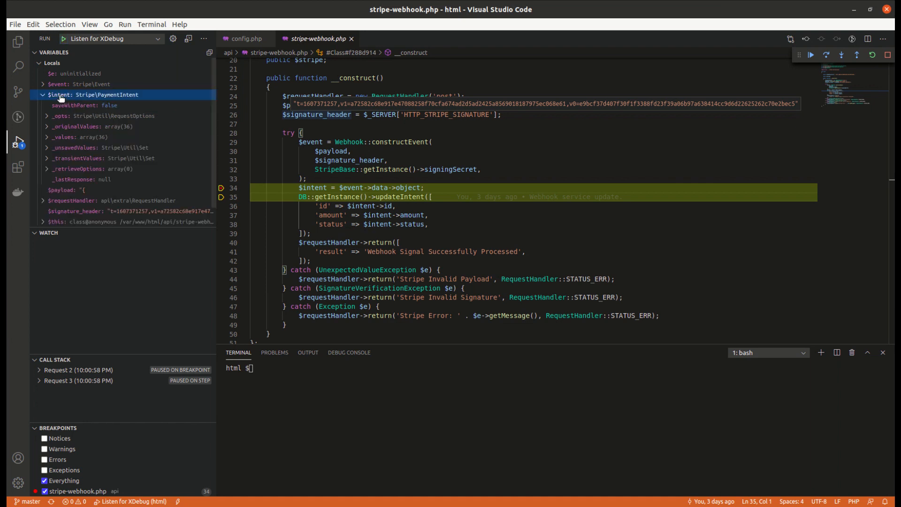
pyautogui.click(68, 137)
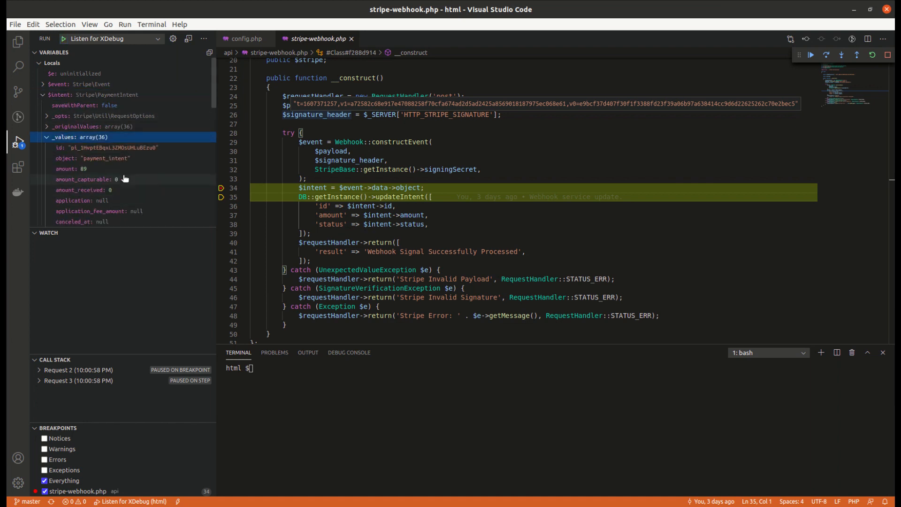
pyautogui.scroll(-3, 125, 179)
pyautogui.scroll(-4, 124, 177)
pyautogui.scroll(-5, 124, 178)
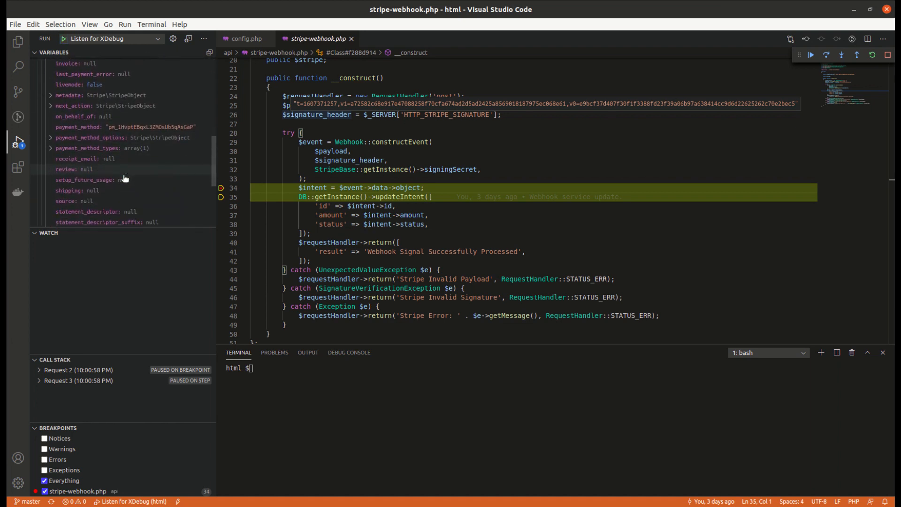
pyautogui.click(109, 154)
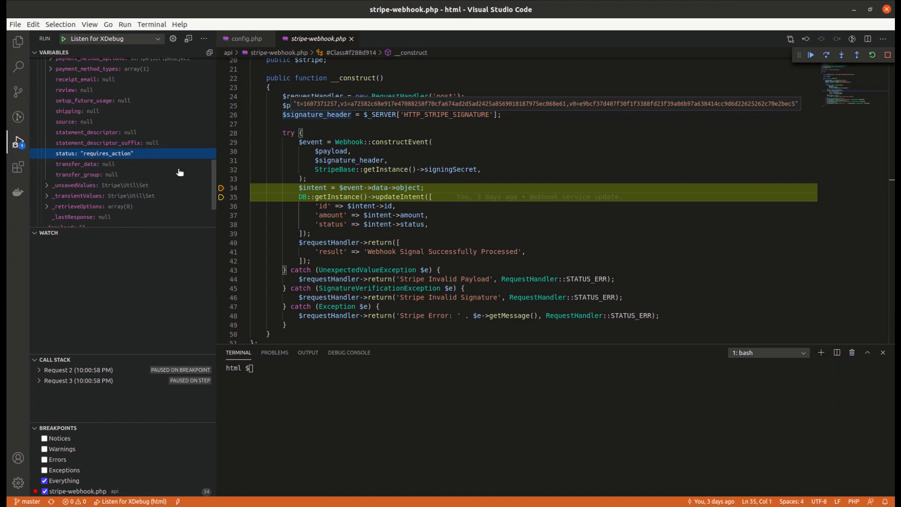
# Continue execution past the breakpoint until the webhook request finishes.
pyautogui.click(810, 56)
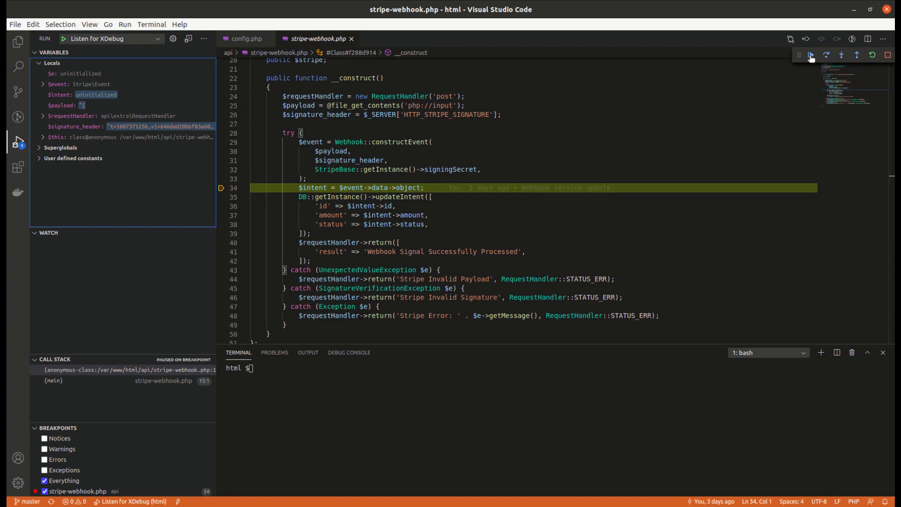
pyautogui.click(810, 56)
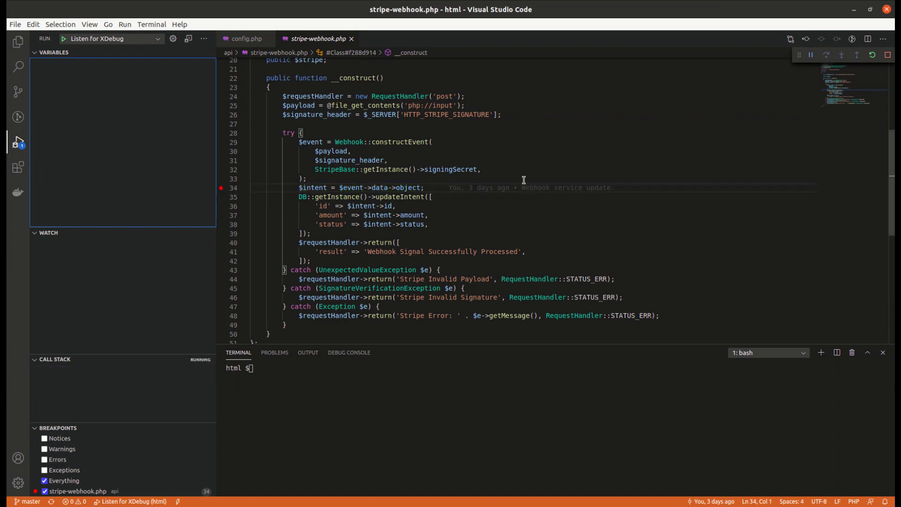
pyautogui.hotkey('alt', 'Tab')
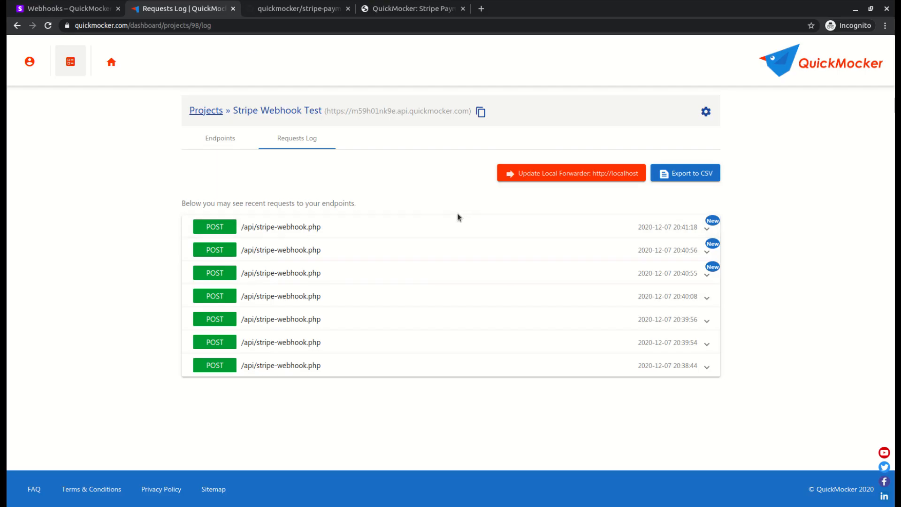
# View the latest stripe-webhook POST's forwarder response: 200 OK, Webhook Signal Successfully Processed.
pyautogui.click(471, 225)
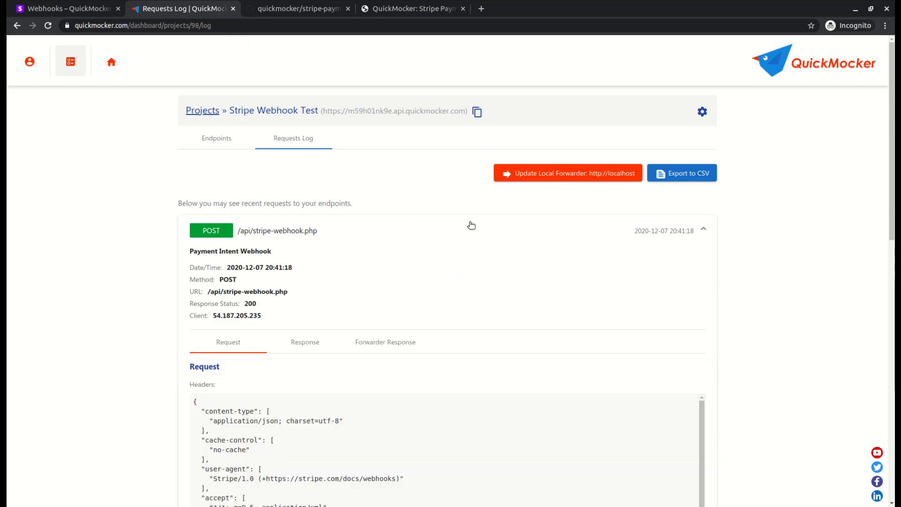
pyautogui.scroll(-3, 450, 356)
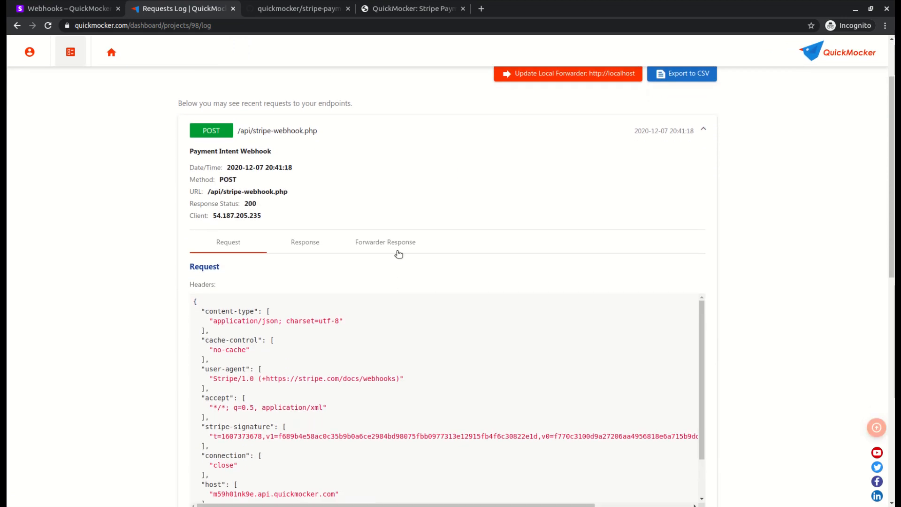
pyautogui.click(385, 241)
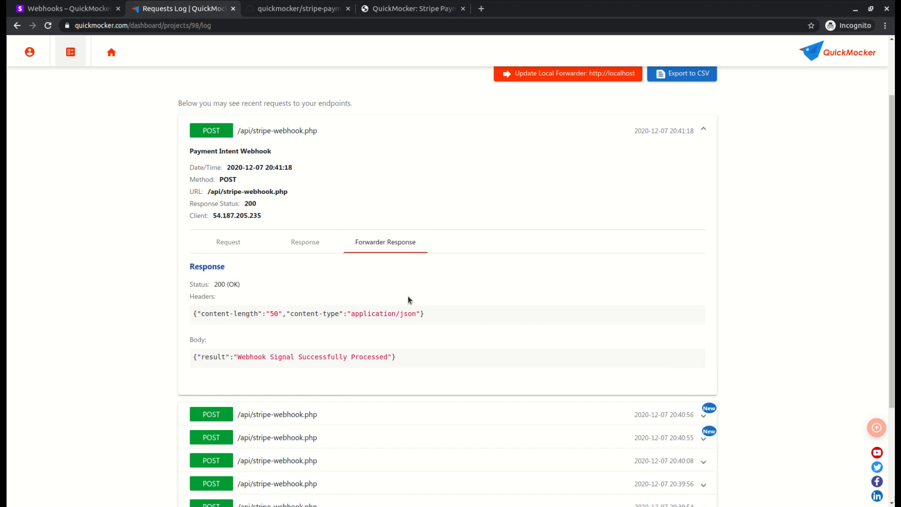
pyautogui.scroll(-1, 408, 300)
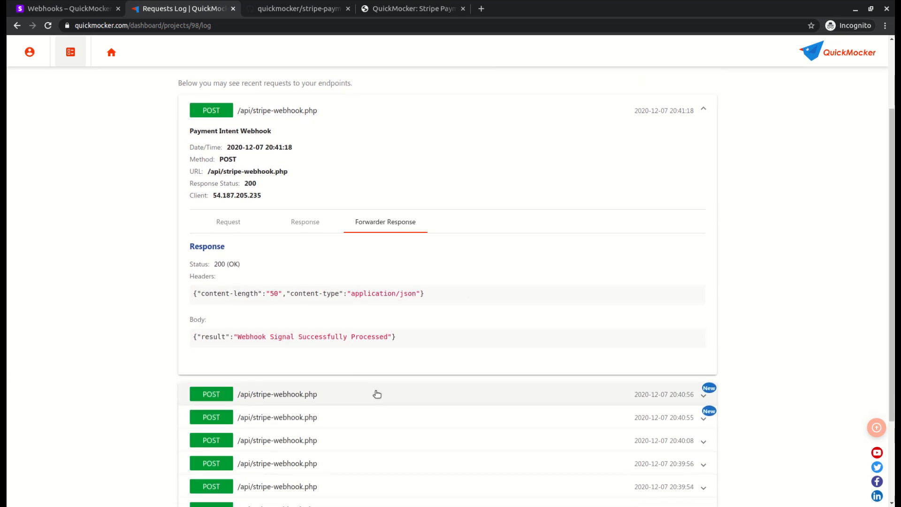
pyautogui.hotkey('alt', 'Tab')
pyautogui.scroll(-3, 92, 190)
# Review the rewrite rules (lines 3–5) and header directives (lines 10–12) in .htaccess.
pyautogui.click(60, 201)
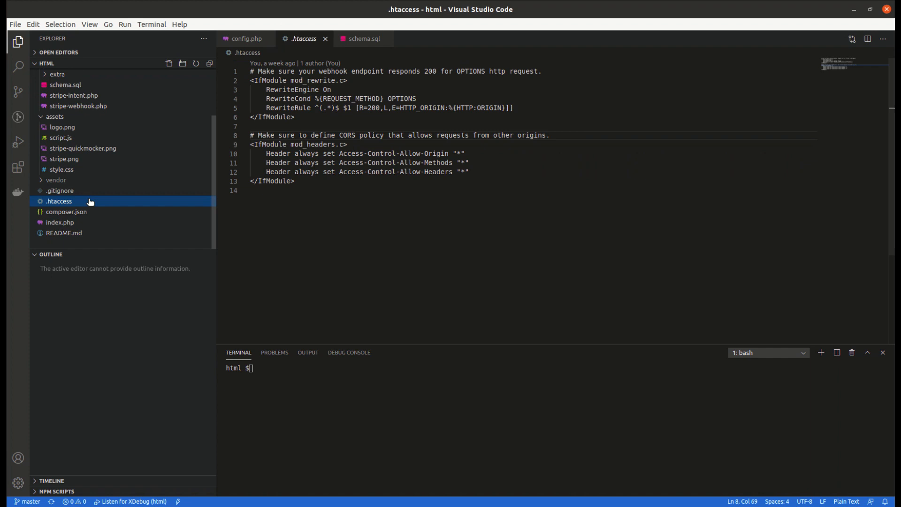
pyautogui.moveTo(267, 89); pyautogui.dragTo(514, 108)
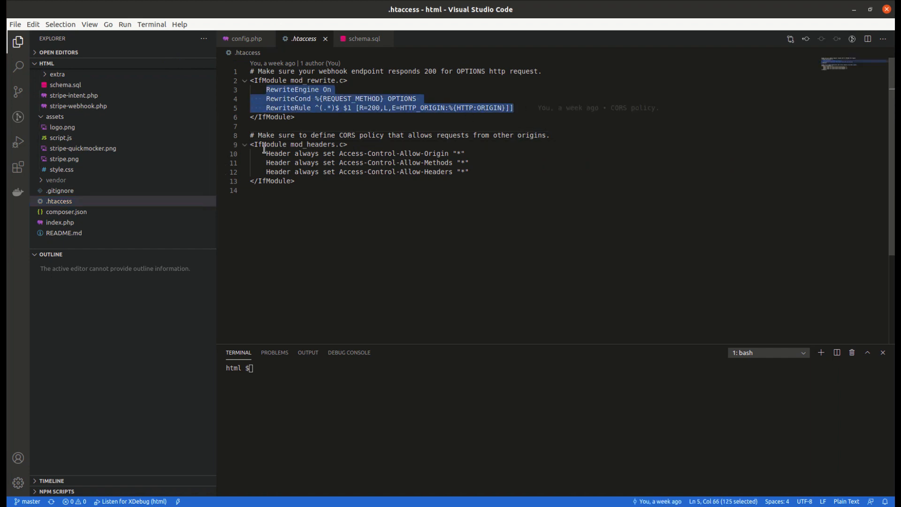
pyautogui.moveTo(266, 153)
pyautogui.mouseDown()
pyautogui.moveTo(377, 172)
pyautogui.moveTo(470, 172)
pyautogui.mouseUp()
# Run sudo a2enmod rewrite, then recall it to swap rewrite for headers.
pyautogui.hotkey('alt', 'Tab')
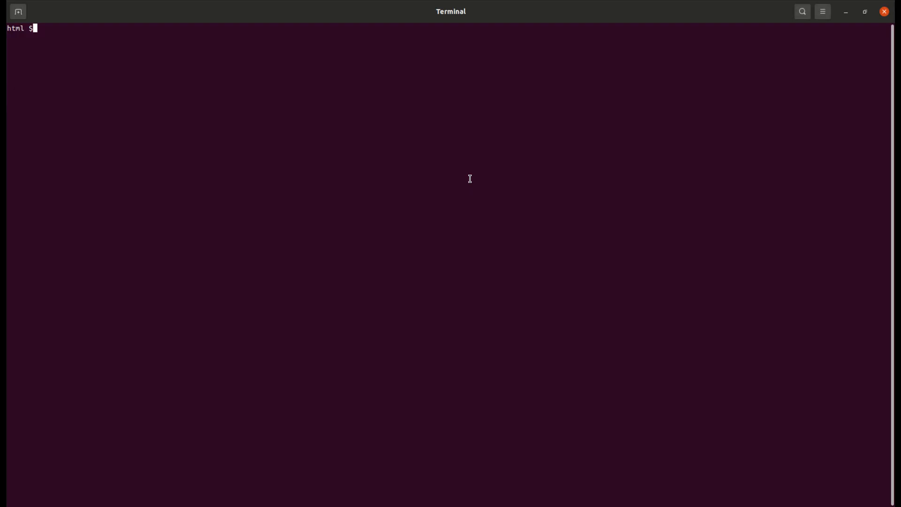
pyautogui.write('sudo a2enmod rewri')
pyautogui.write('te')
pyautogui.press('Return')
pyautogui.press('Up')
pyautogui.press('BackSpace')
pyautogui.press('BackSpace')
pyautogui.press('BackSpace')
pyautogui.write('headers')
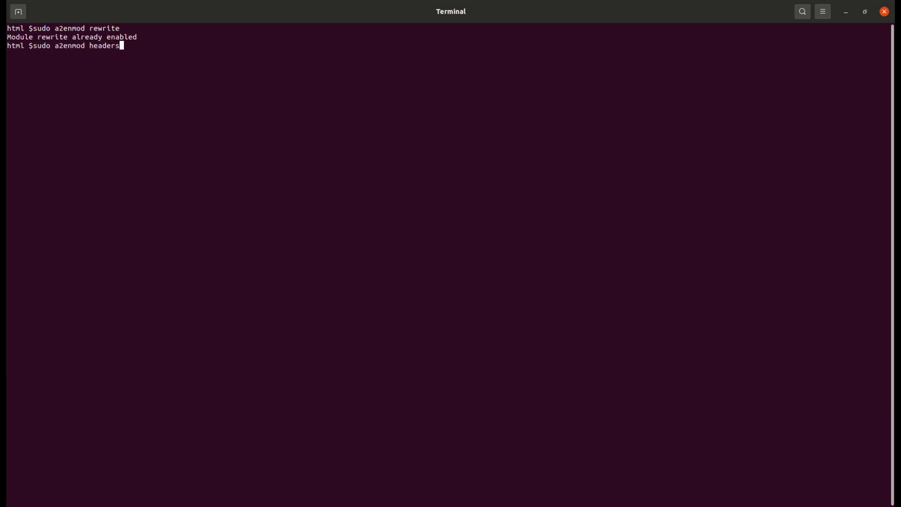